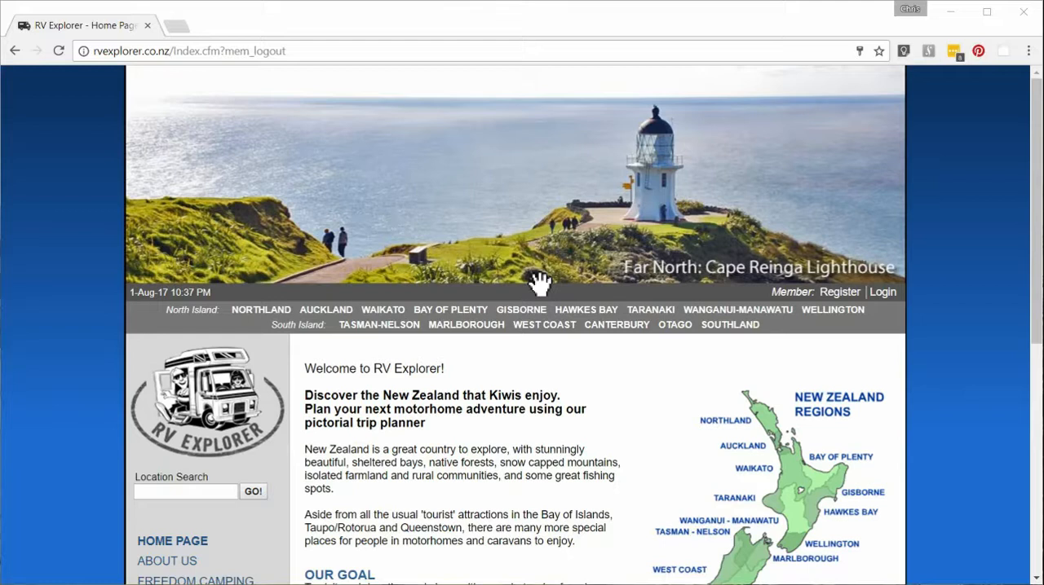
Step: Log in as a member with the saved demo account's e-mail and password
left_click(885, 296)
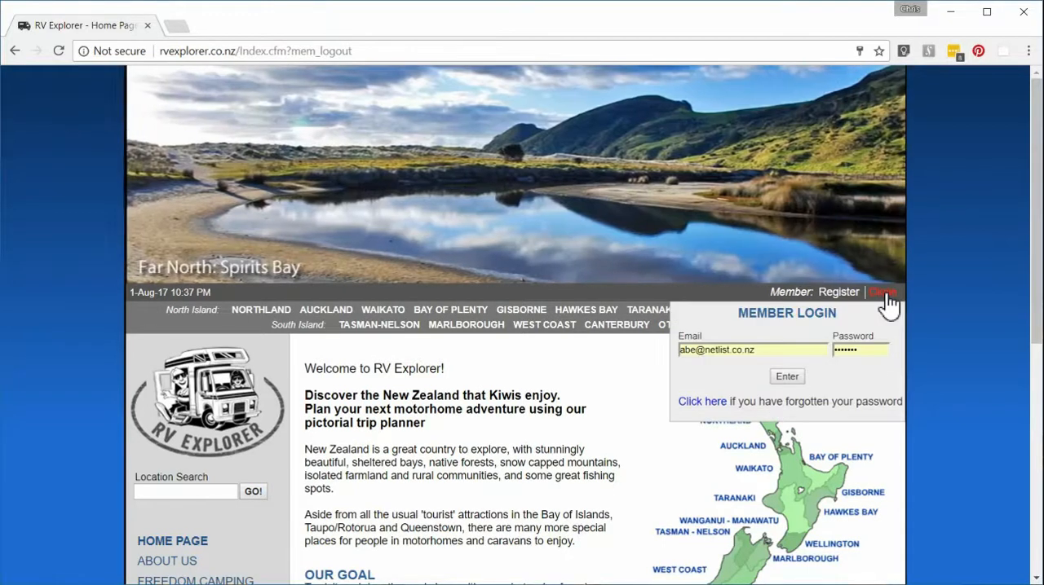
left_click(823, 349)
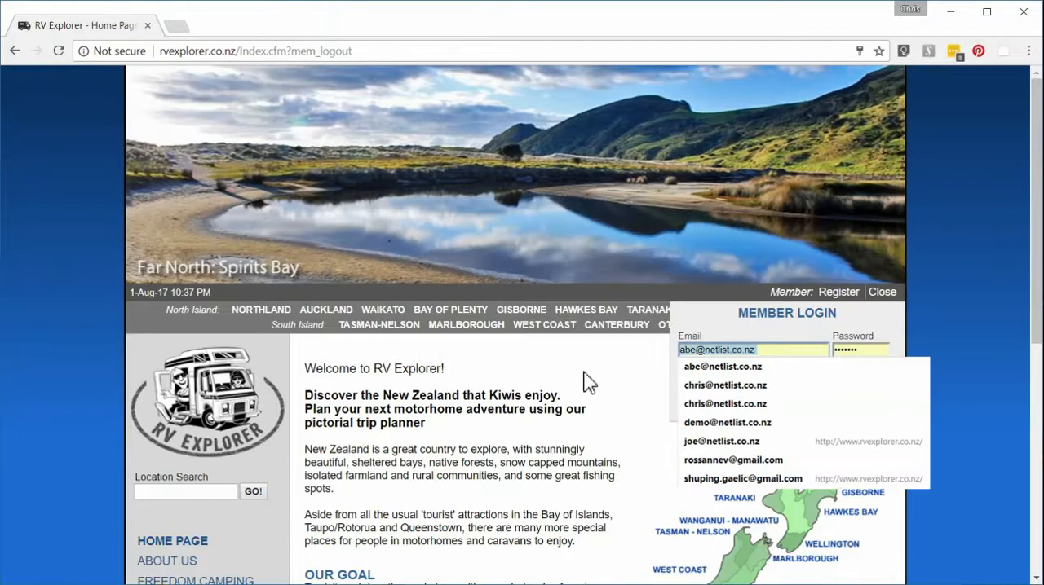
type("demo")
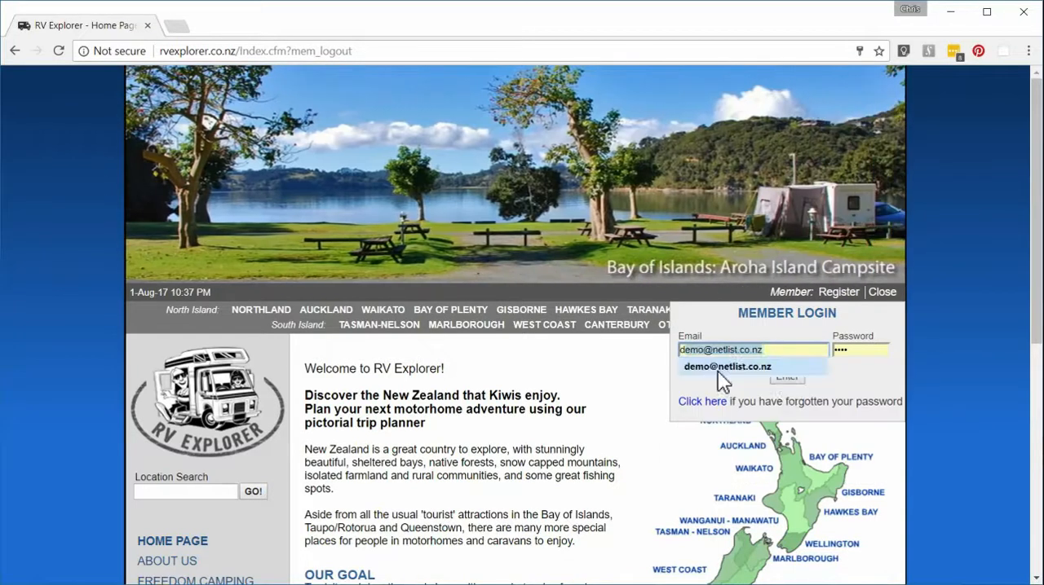
left_click(724, 369)
left_click(786, 377)
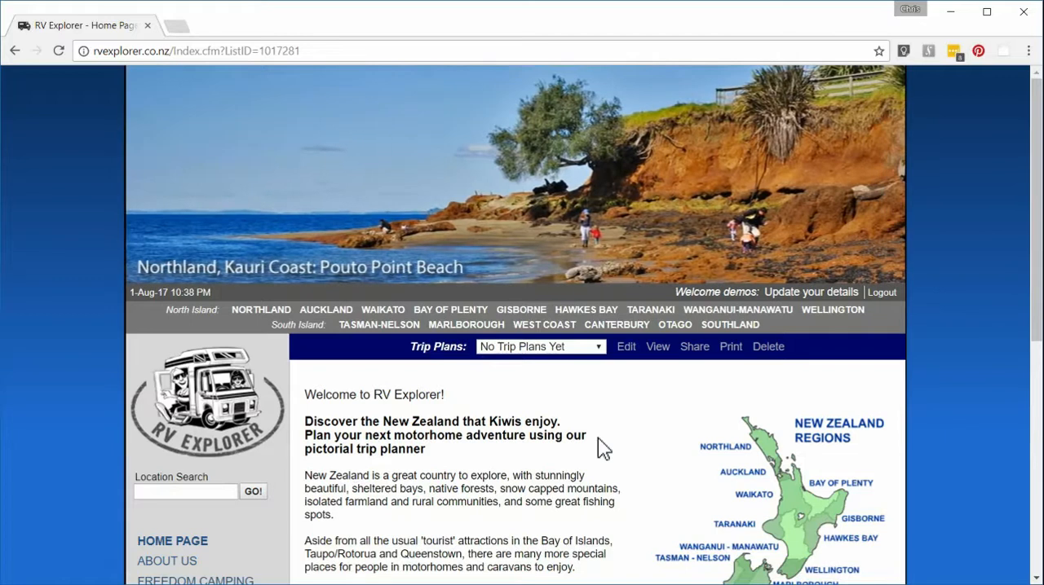
Step: Open the Waikato region map and filter it to Lake and River locations with Freedom Camping and a minimum rating of four stars
scroll(598, 437, "down", 2)
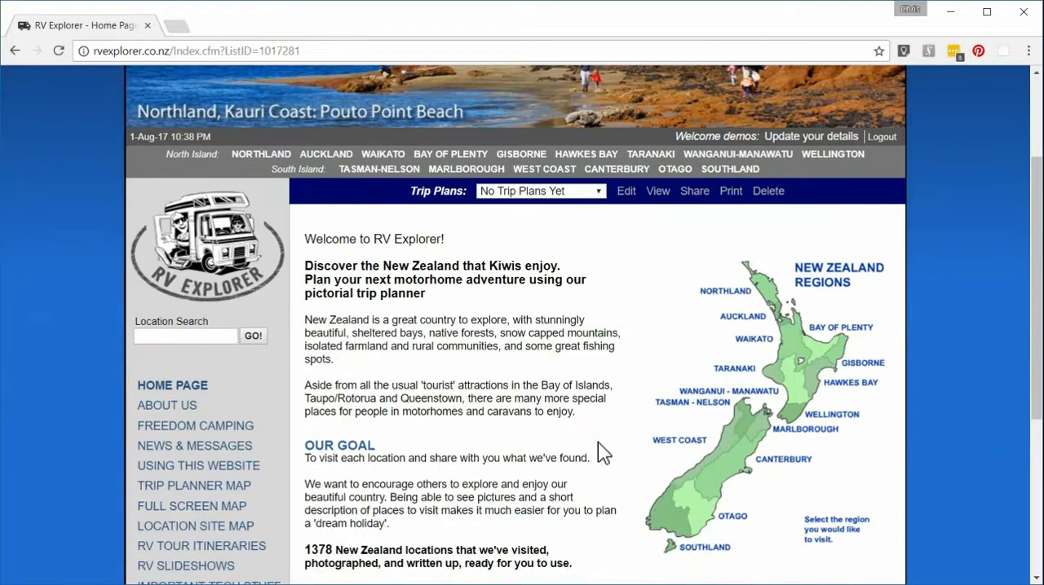
left_click(790, 346)
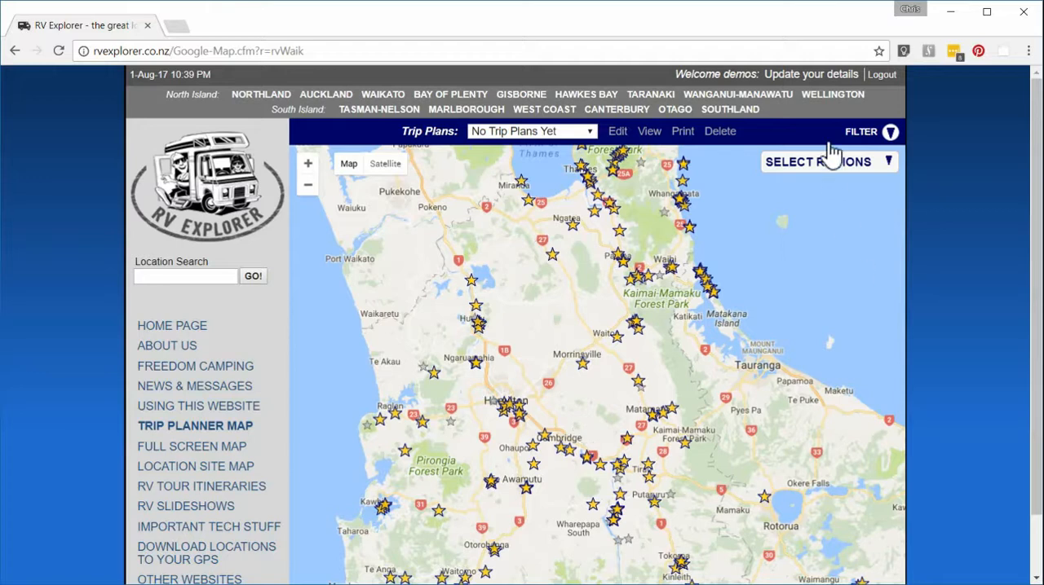
left_click(888, 136)
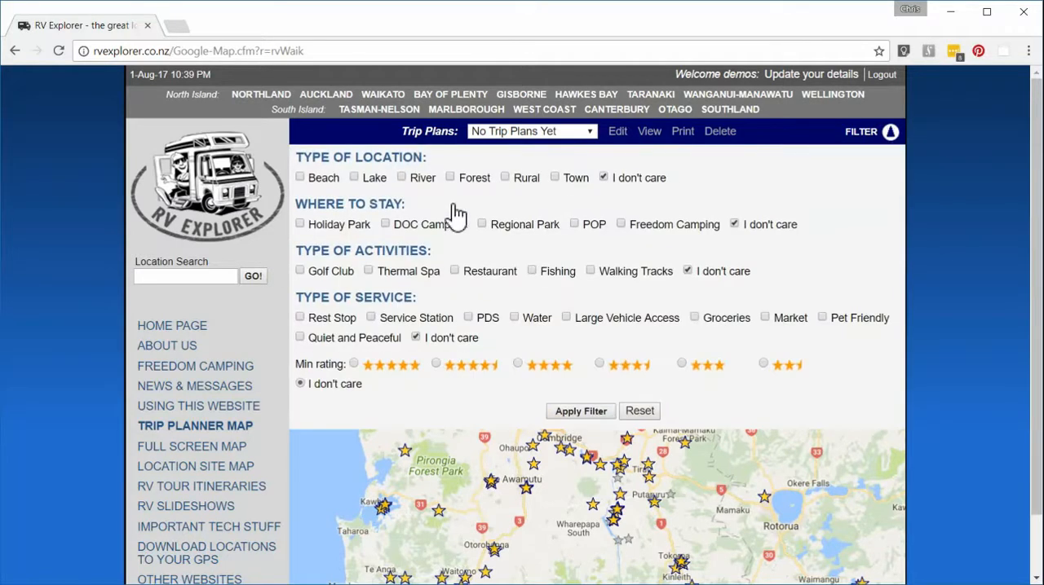
left_click(357, 177)
left_click(402, 178)
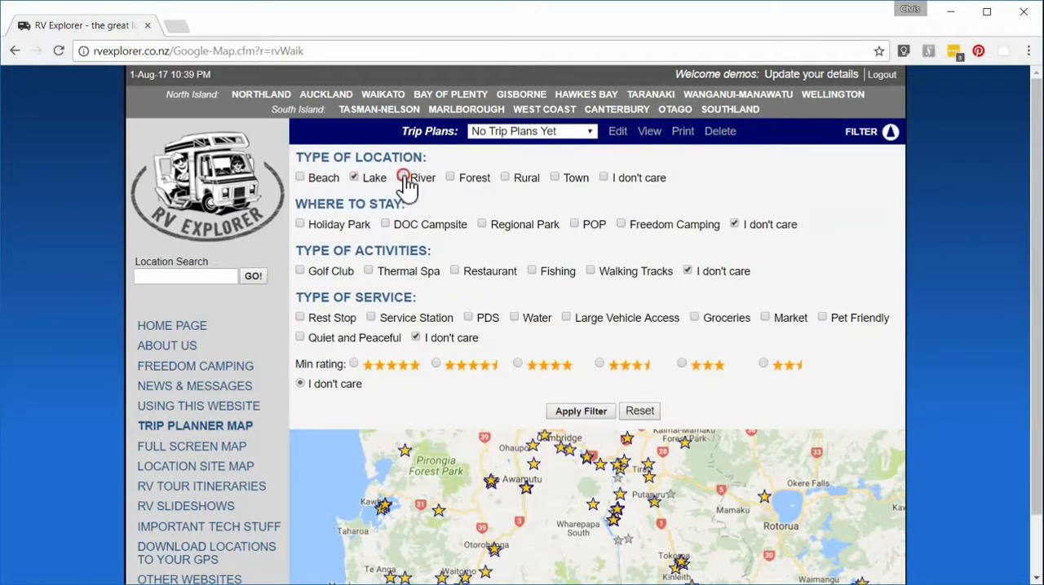
left_click(622, 226)
left_click(570, 412)
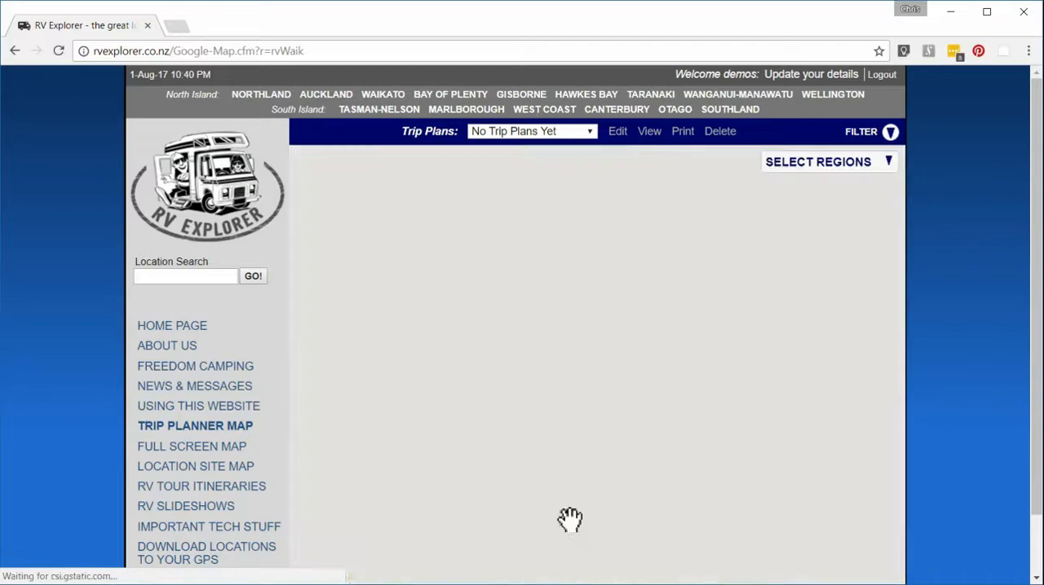
Step: Open the full details page of Hora Hora Domain, the location just south of Piarere, and review its description and photos
left_click_drag(601, 438, 590, 354)
scroll(580, 338, "up", 2)
left_click_drag(545, 391, 591, 453)
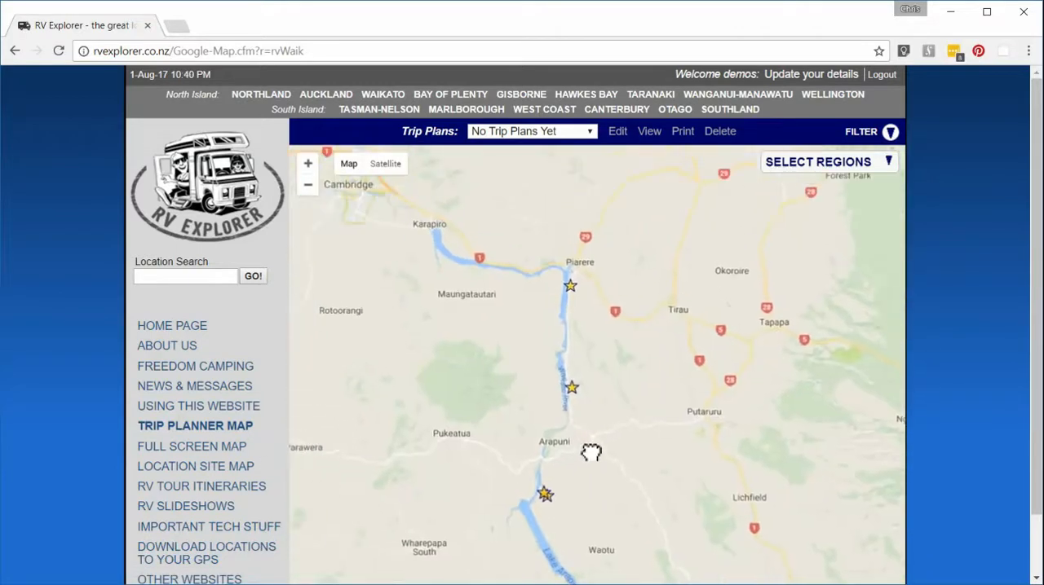
left_click(571, 291)
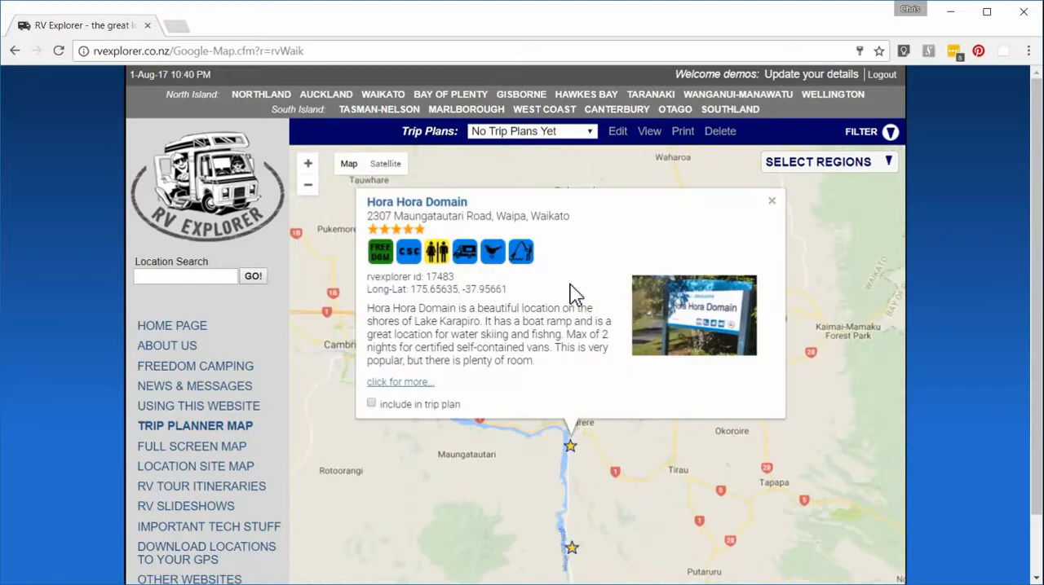
left_click(395, 383)
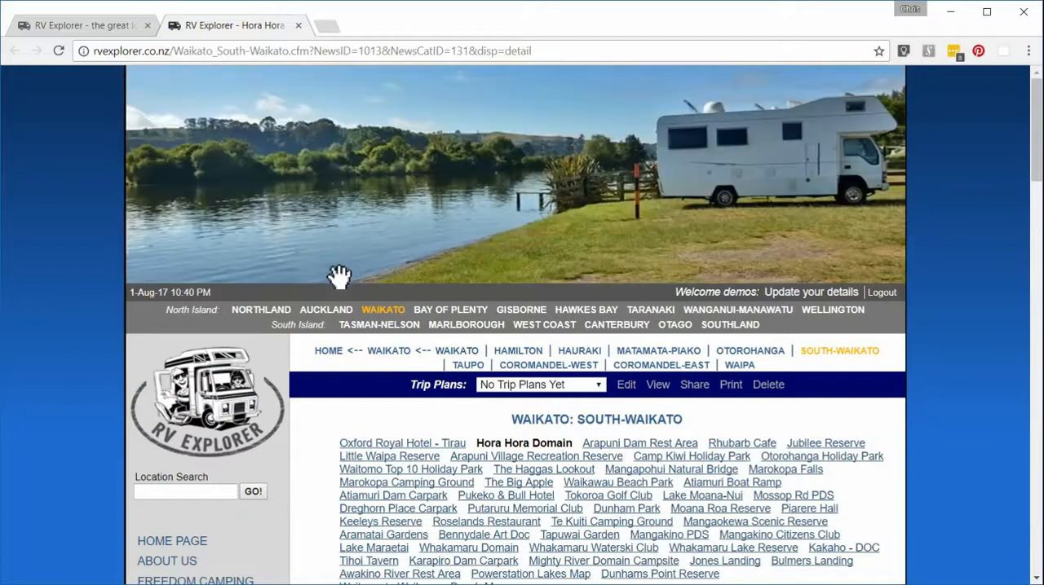
scroll(390, 481, "down", 2)
scroll(390, 482, "down", 8)
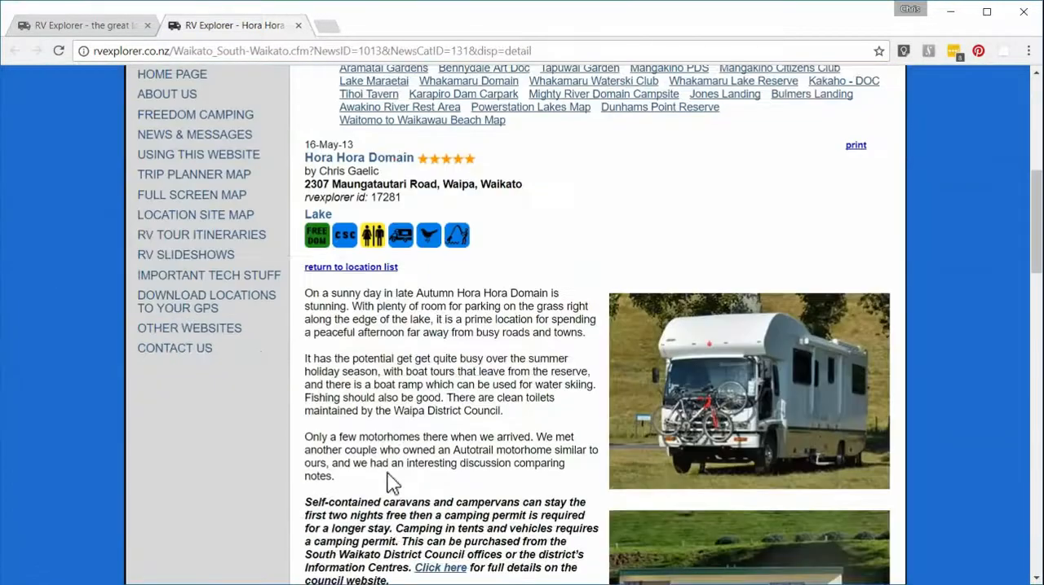
scroll(649, 352, "down", 1)
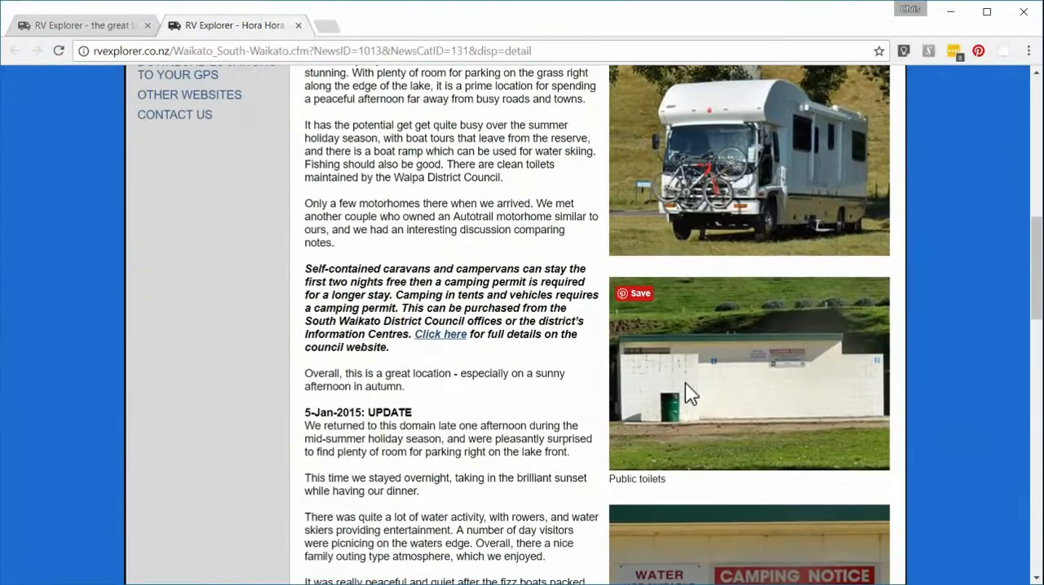
scroll(488, 384, "down", 7)
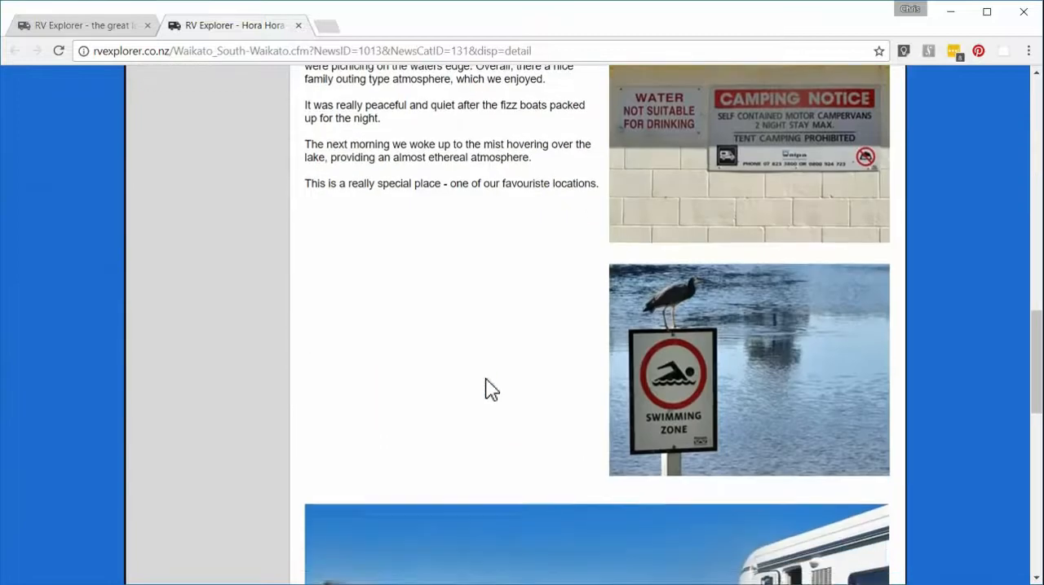
scroll(486, 380, "down", 5)
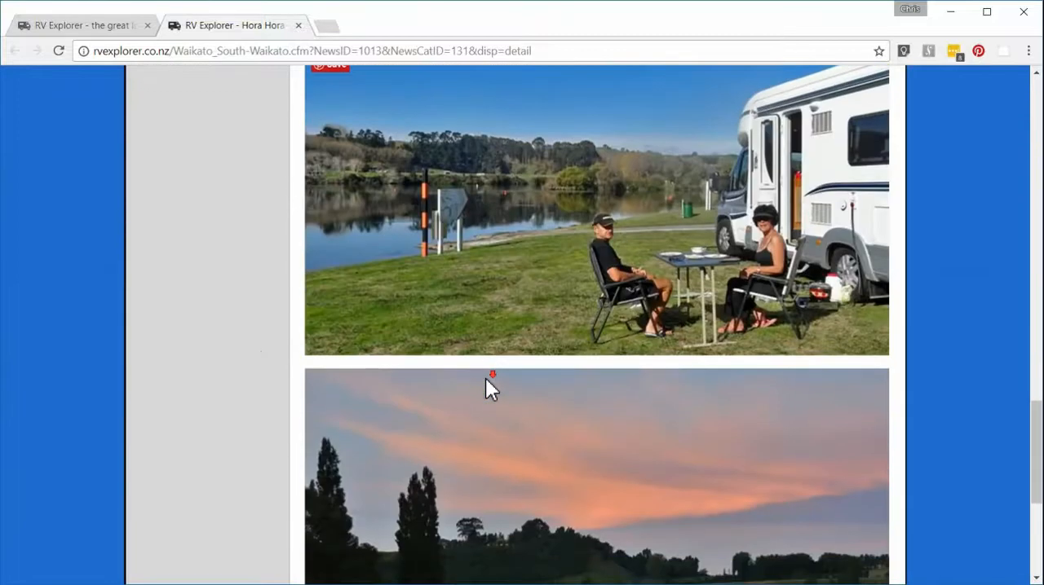
scroll(487, 390, "down", 1)
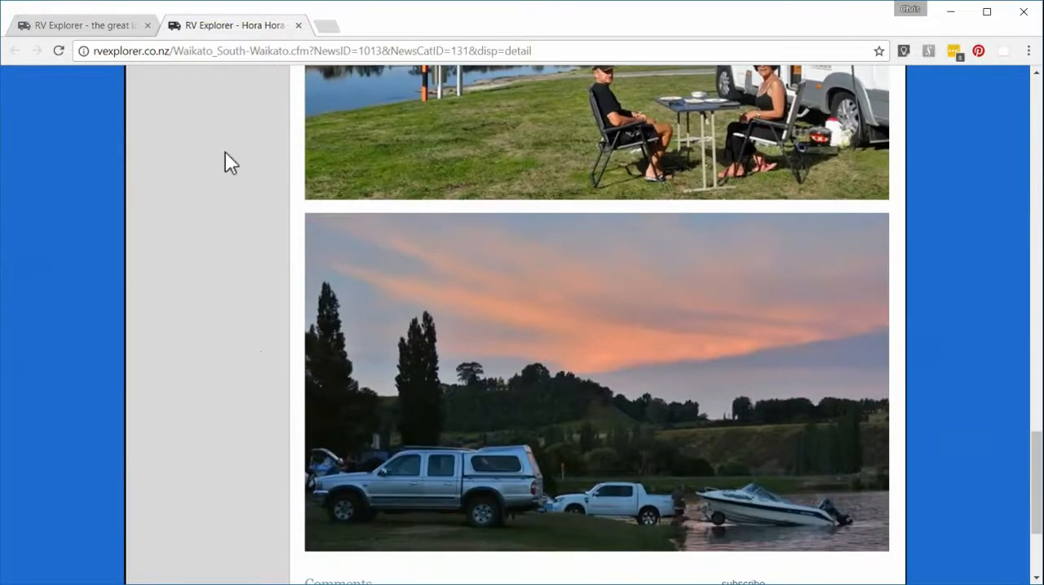
Step: Return to the trip planner map and include Hora Hora Domain in the trip plan
left_click(75, 26)
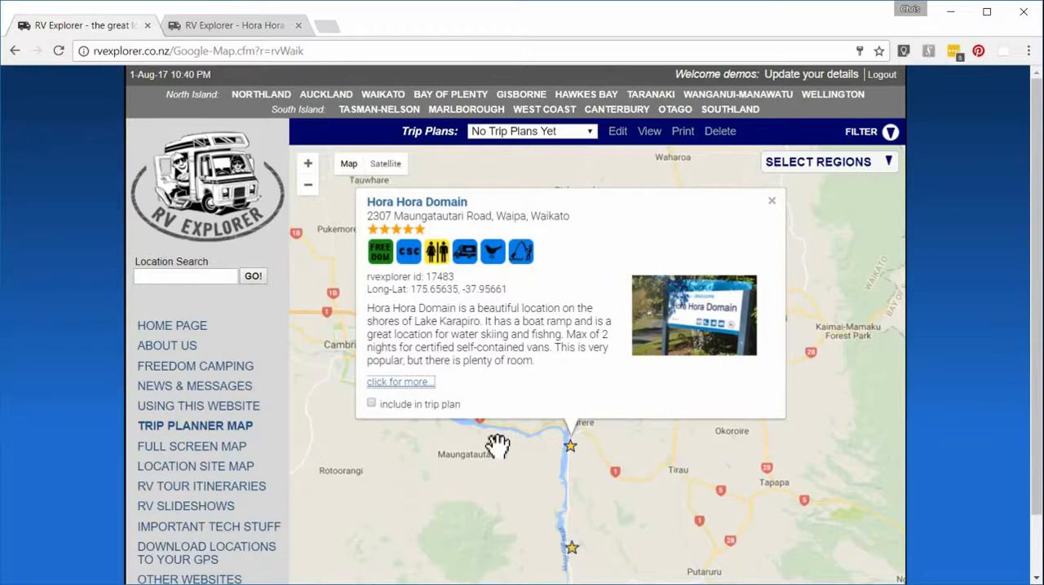
left_click(371, 405)
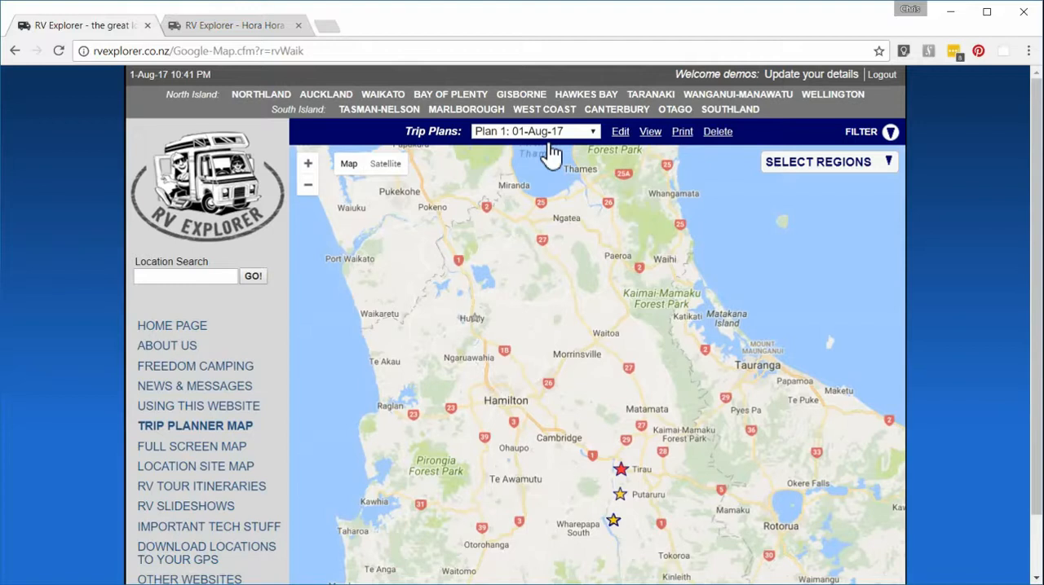
Step: Check the details page of Little Waipa Reserve and include the reserve in the trip plan from the map
left_click(620, 499)
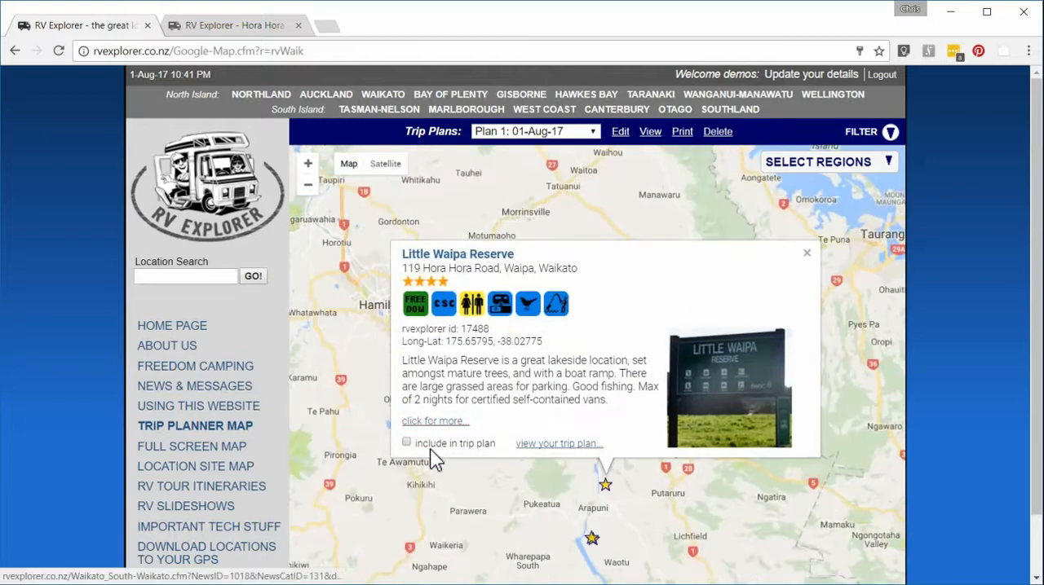
left_click(426, 420)
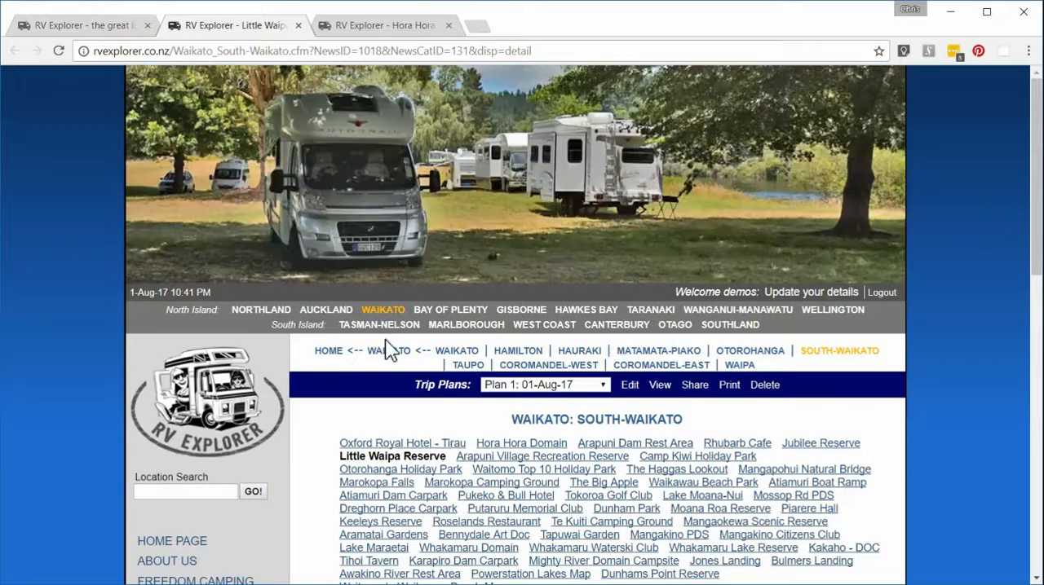
left_click(79, 25)
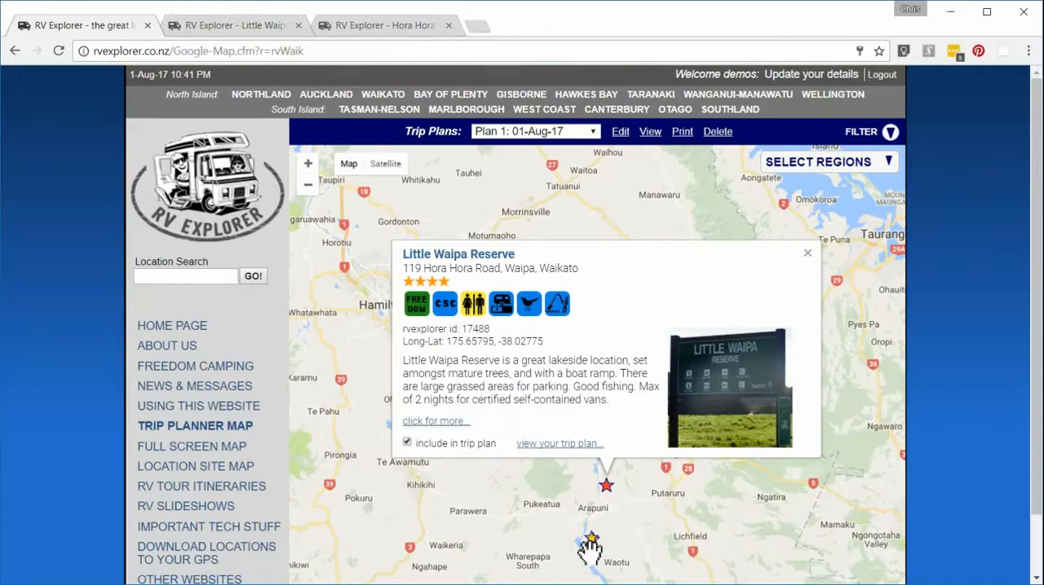
Step: Open the full details page of Jones Landing, on the Waikato river south of Arapuni, and review its description and photos
scroll(618, 541, "up", 4)
scroll(524, 530, "up", 1)
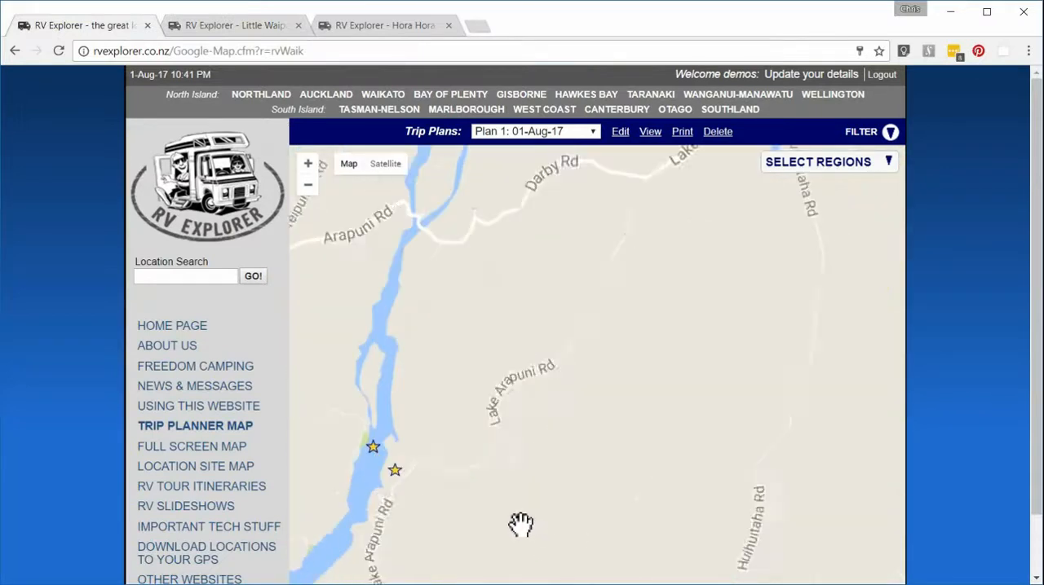
left_click_drag(491, 510, 638, 502)
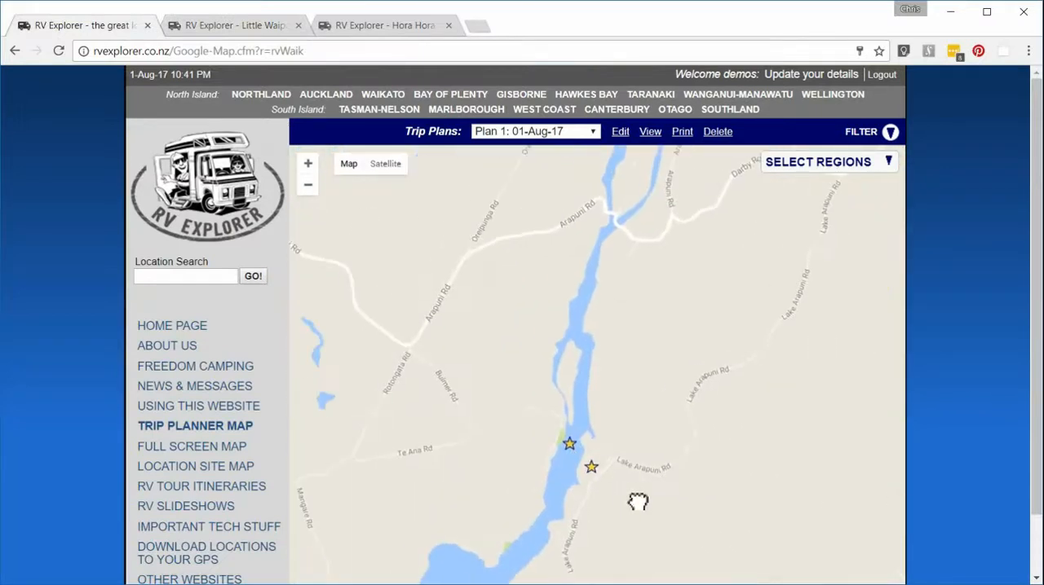
left_click(592, 471)
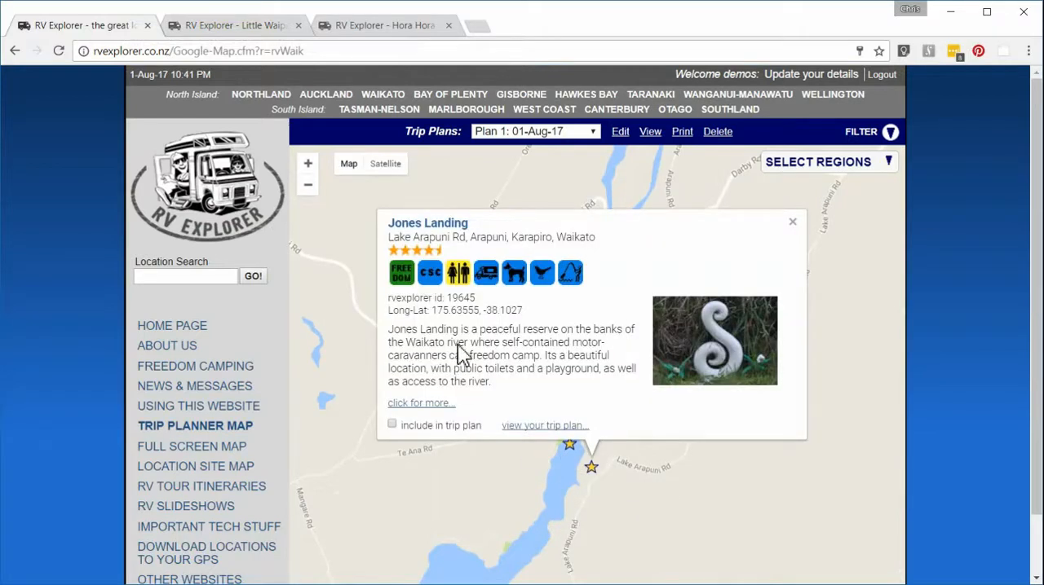
left_click(400, 405)
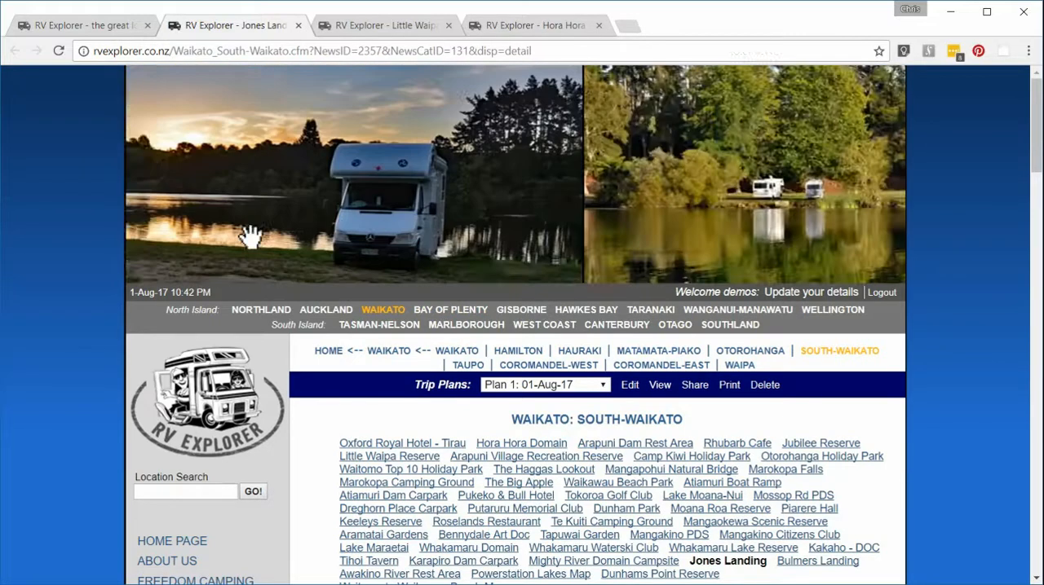
scroll(478, 466, "down", 15)
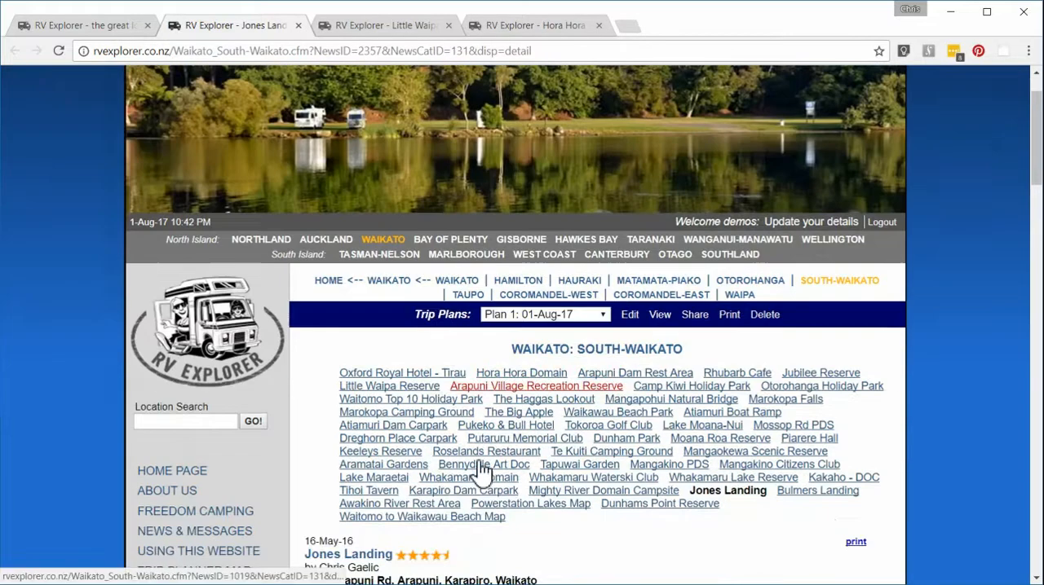
scroll(475, 463, "down", 6)
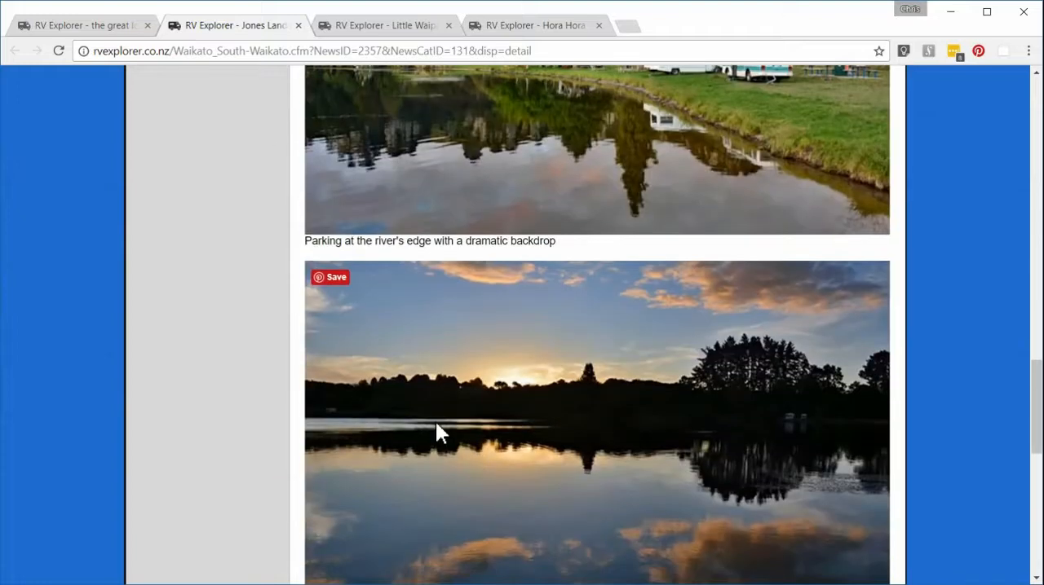
Step: Return to the trip planner map, include Jones Landing in the trip plan and close its information window
left_click(49, 27)
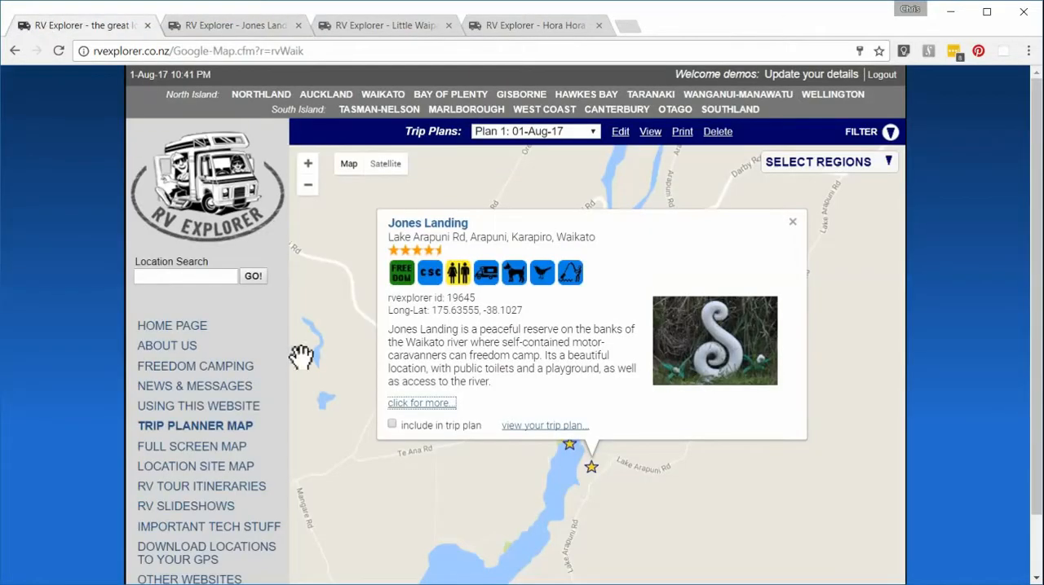
left_click(393, 425)
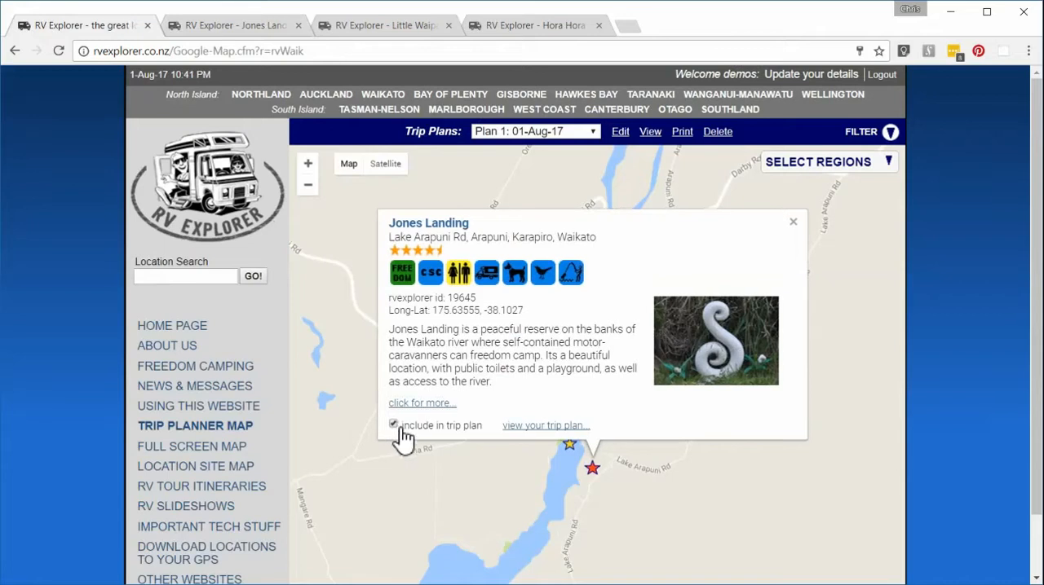
left_click(794, 224)
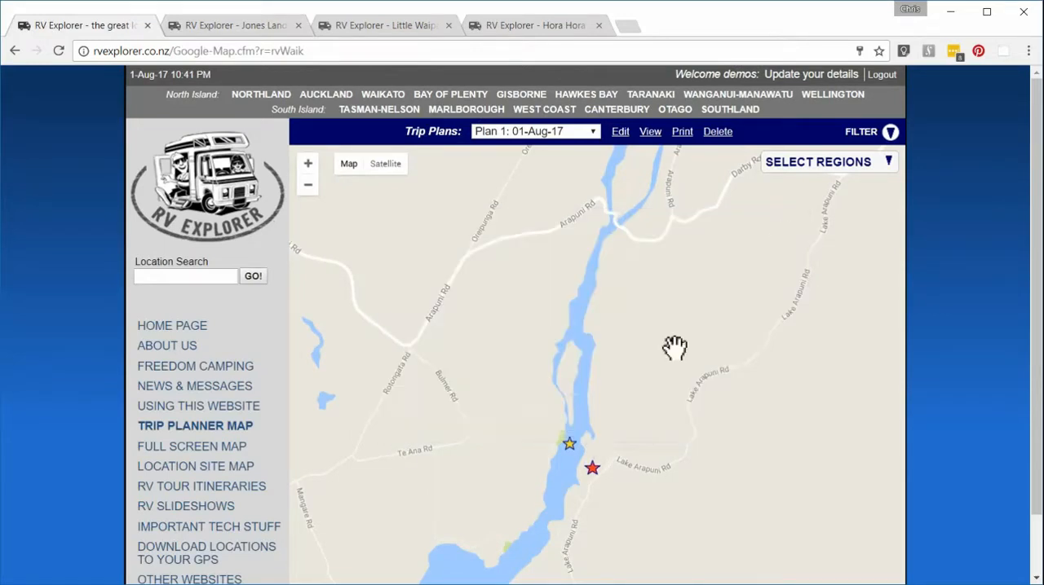
Step: Open the full details page of Bulmers Landing, across the river from Jones Landing, and review its description and photos
left_click(569, 447)
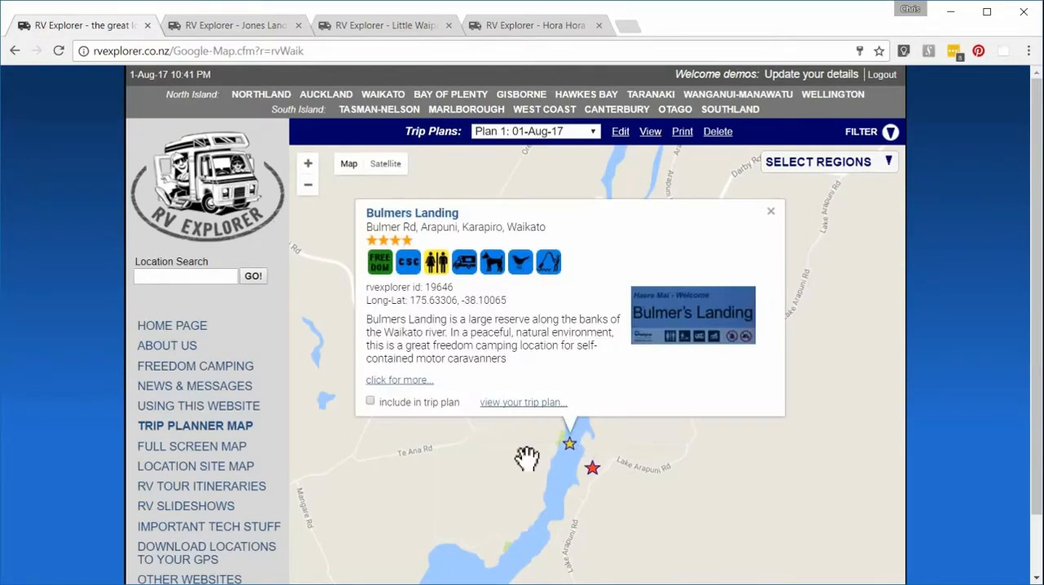
left_click(398, 381)
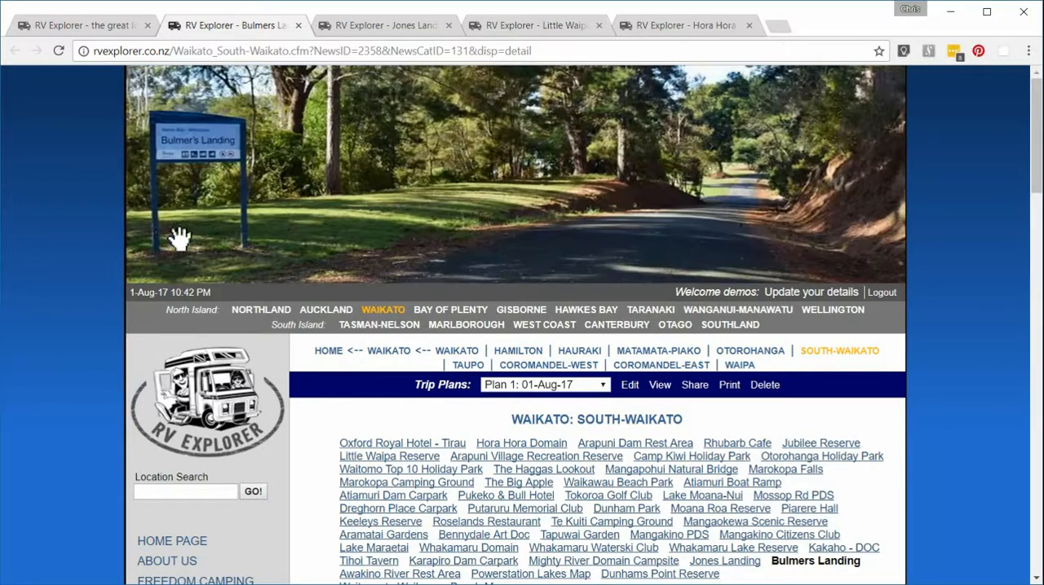
scroll(528, 499, "down", 20)
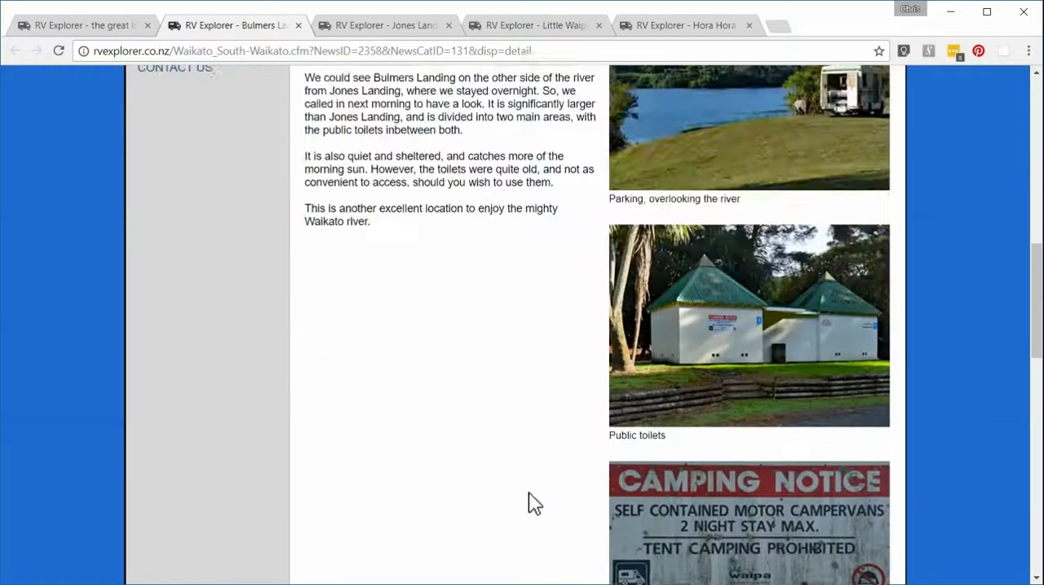
scroll(527, 490, "down", 1)
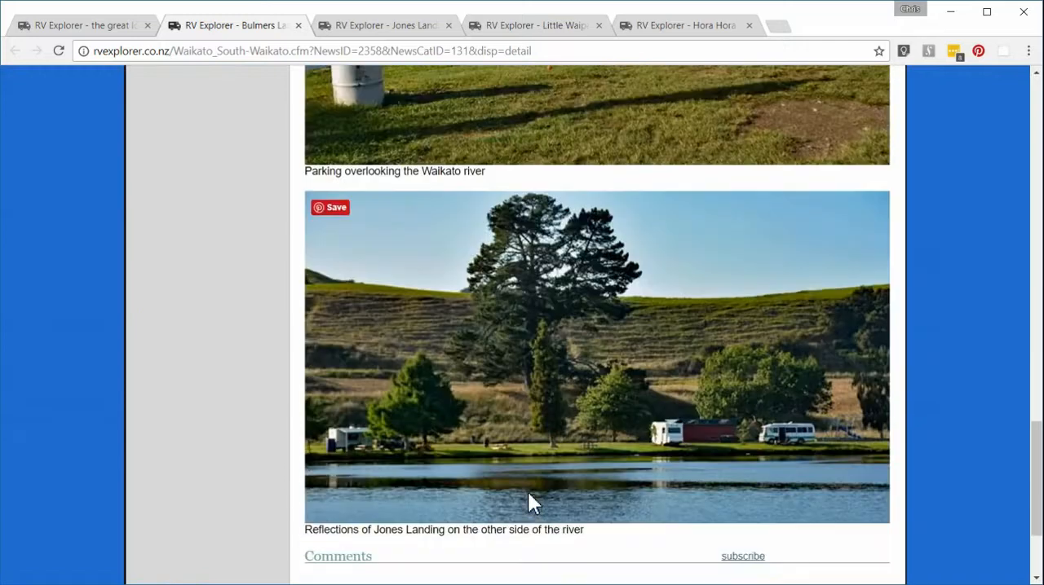
Step: Return to the trip planner map, include Bulmers Landing in the trip plan and close its information window
left_click(76, 27)
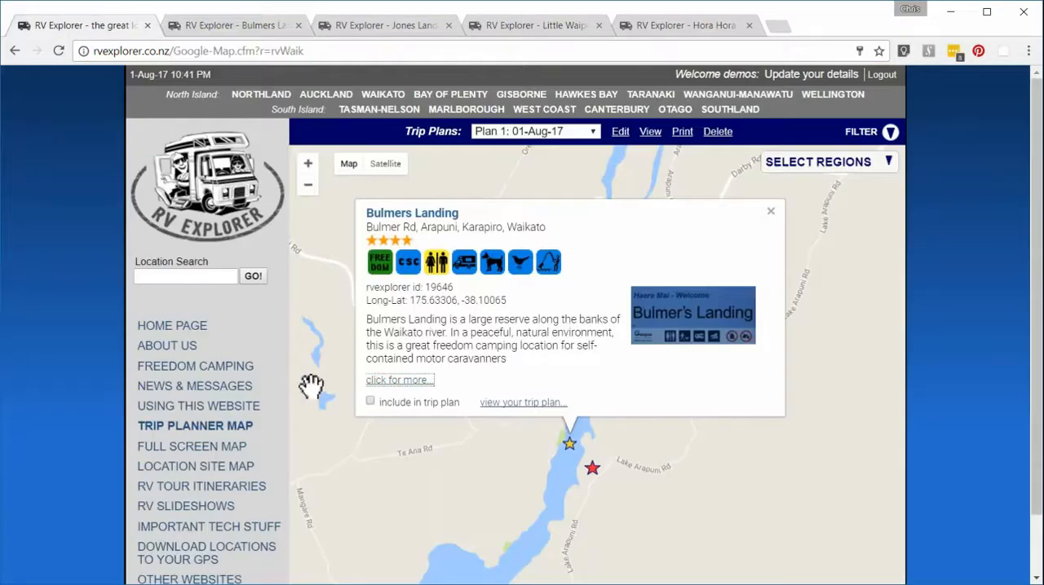
left_click(770, 211)
Step: Locate Little Waipa Reserve north of Arapuni on the map and remove it from the trip plan
scroll(616, 343, "down", 1)
left_click_drag(706, 259, 685, 384)
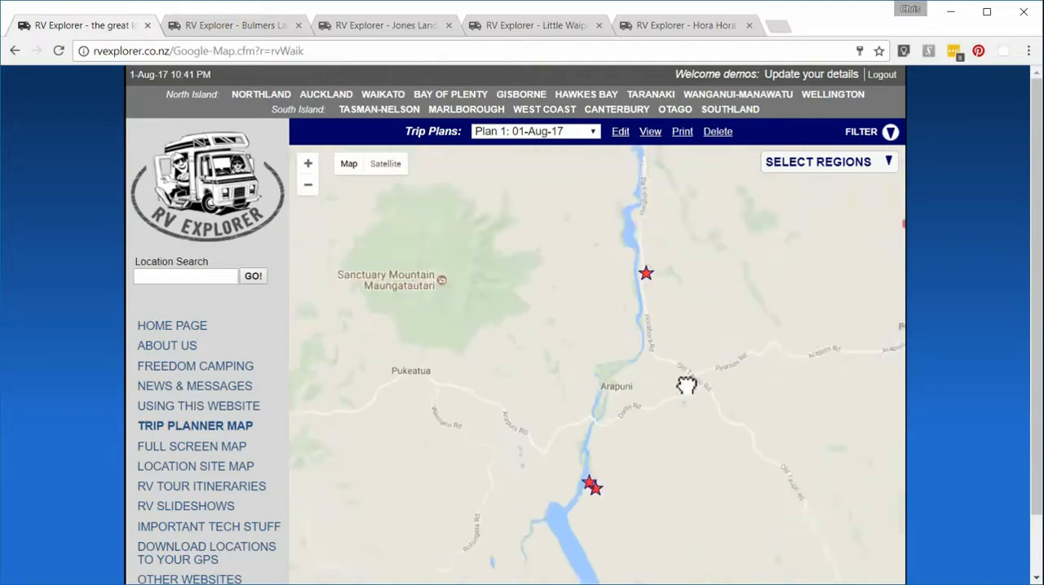
scroll(676, 372, "down", 1)
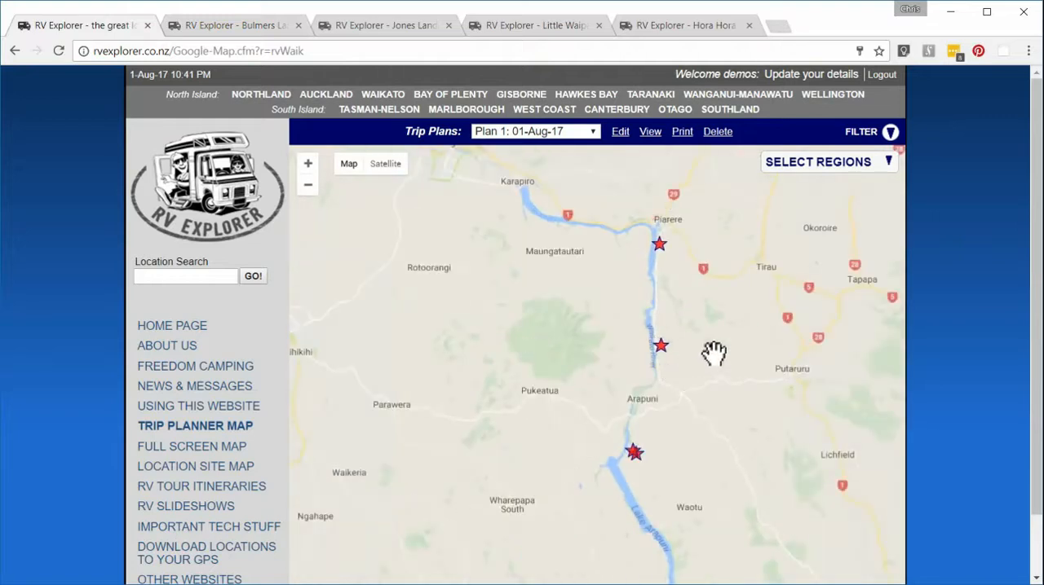
left_click(662, 349)
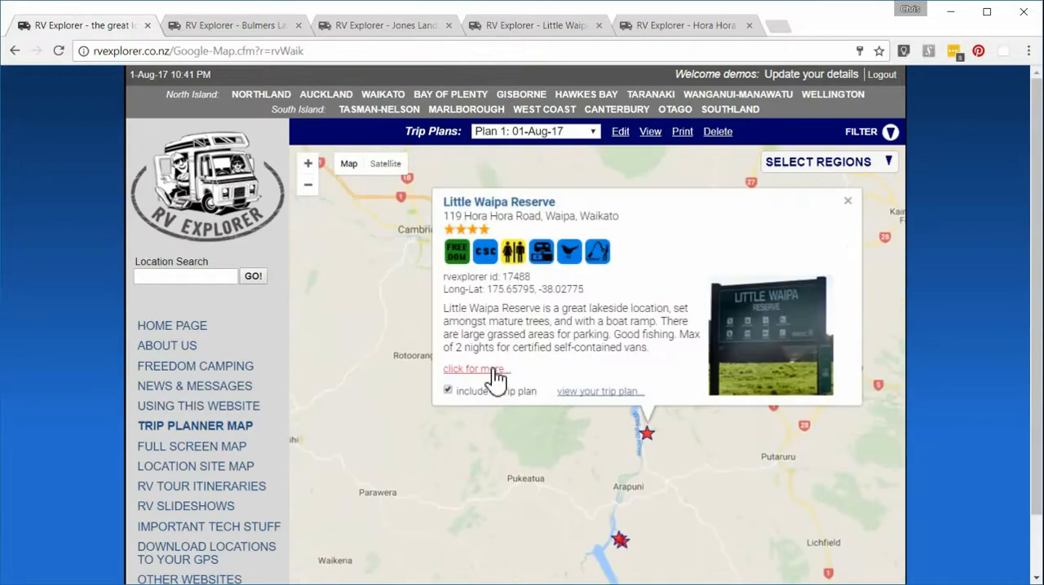
left_click(447, 393)
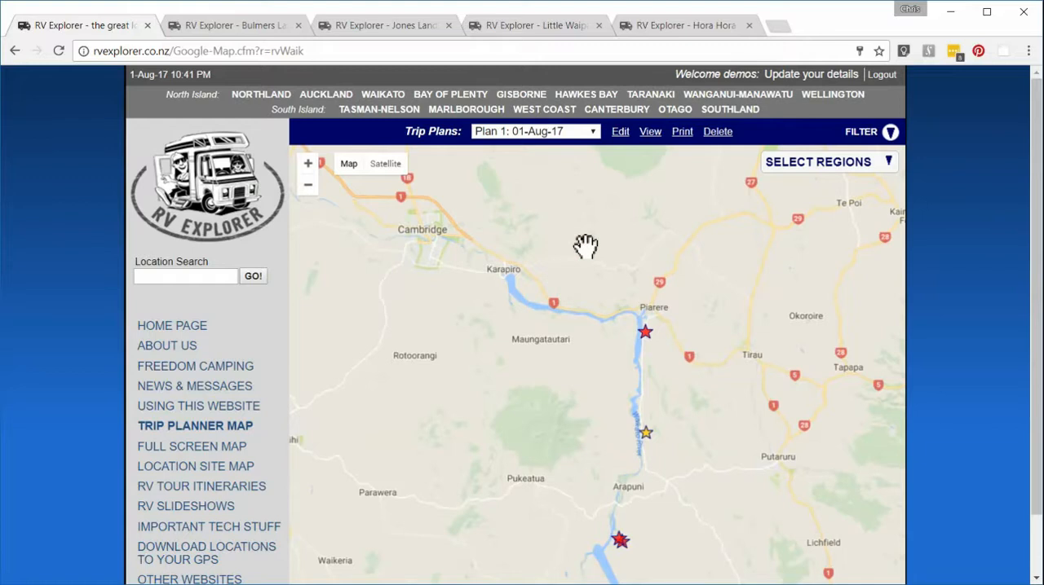
Step: Open the current trip plan for editing and enter "Powerstation Lakes" as its trip heading
left_click(620, 136)
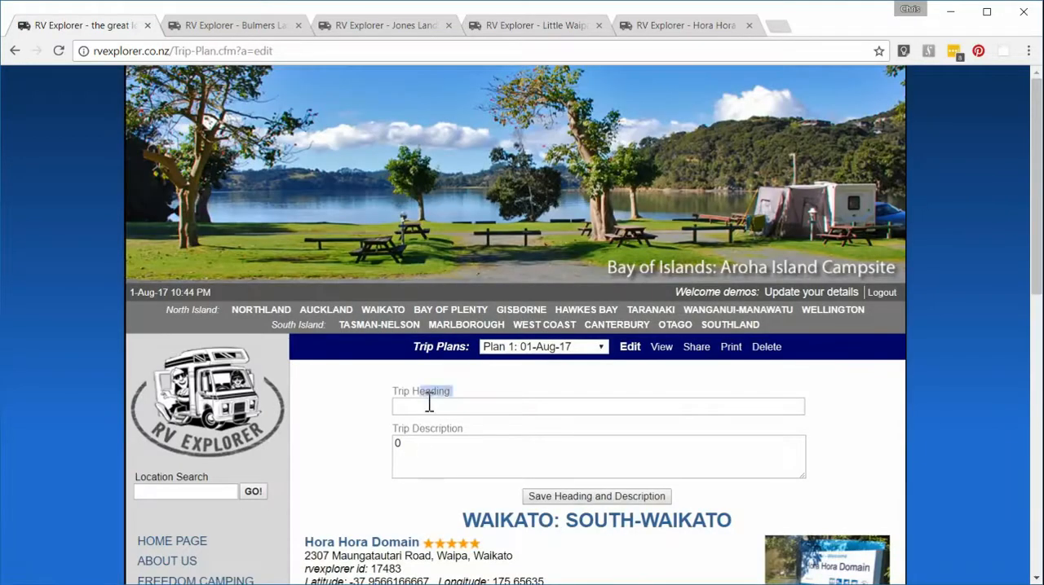
left_click(429, 404)
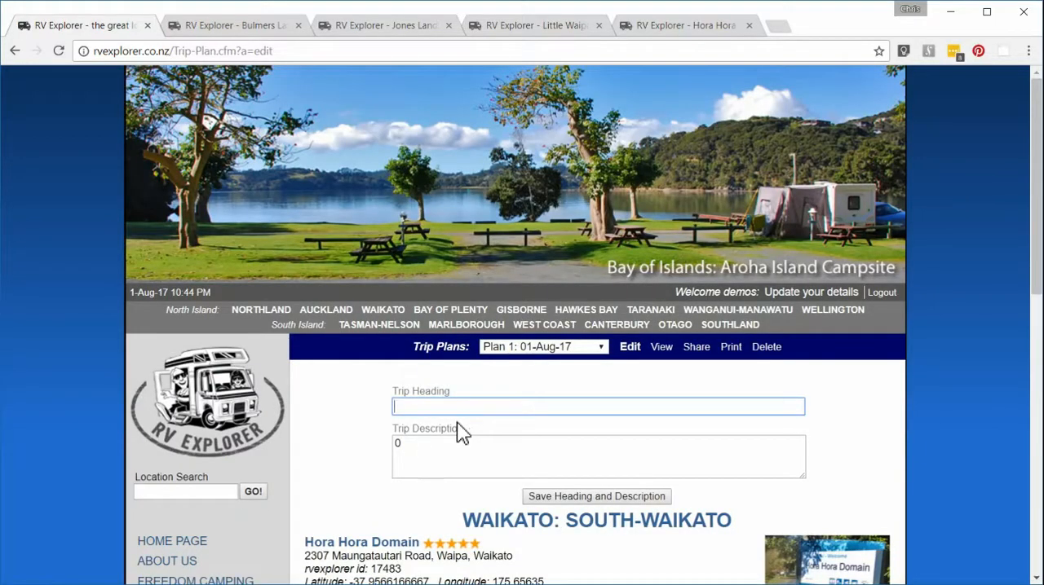
type("Powe")
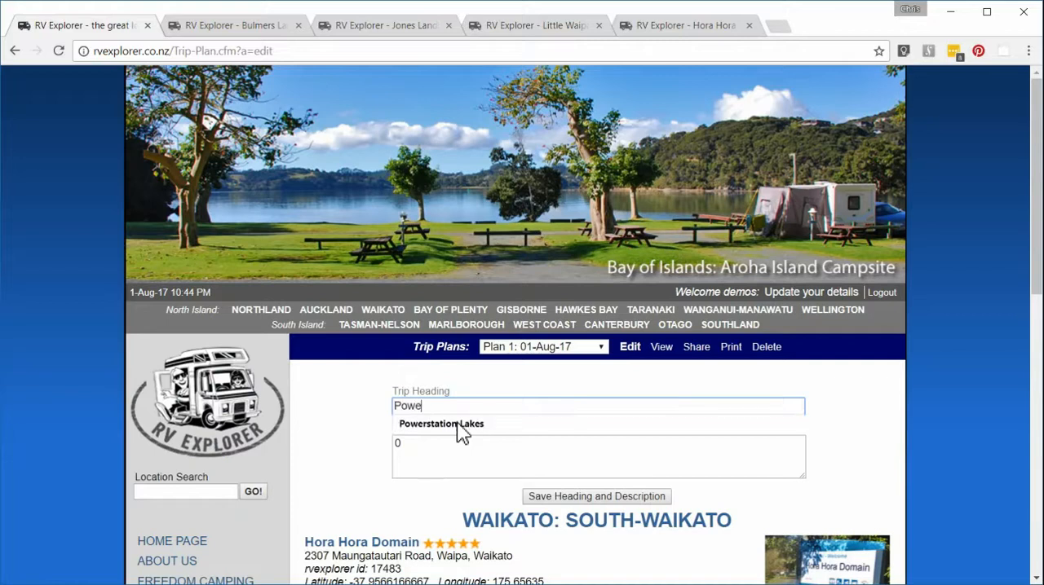
type("rstation Lakes")
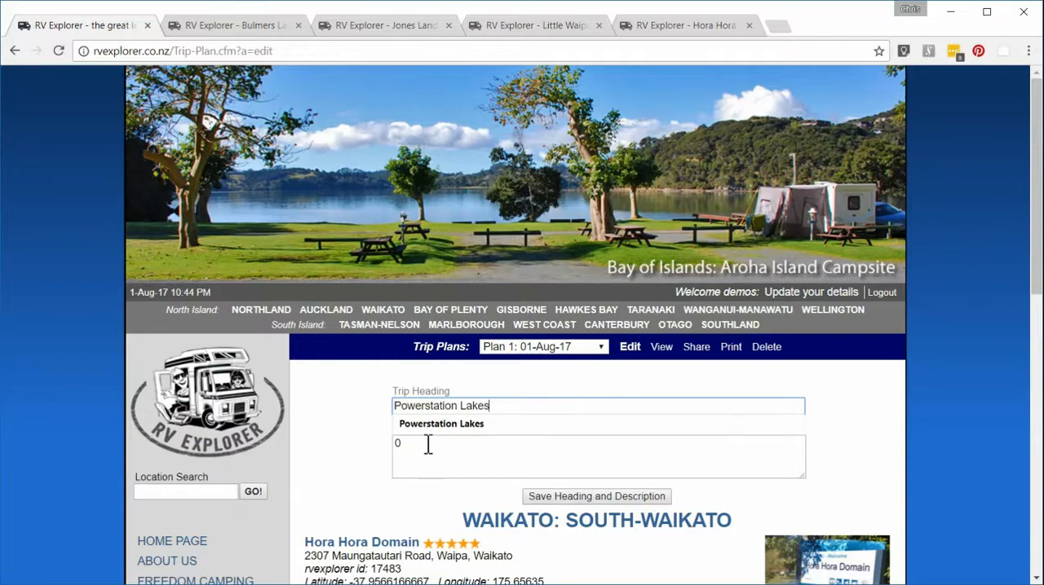
Step: Set the trip description to "Planning to spend a long weekend", save the heading and description, and select the Powerstation Lakes plan
left_click(426, 442)
type("P")
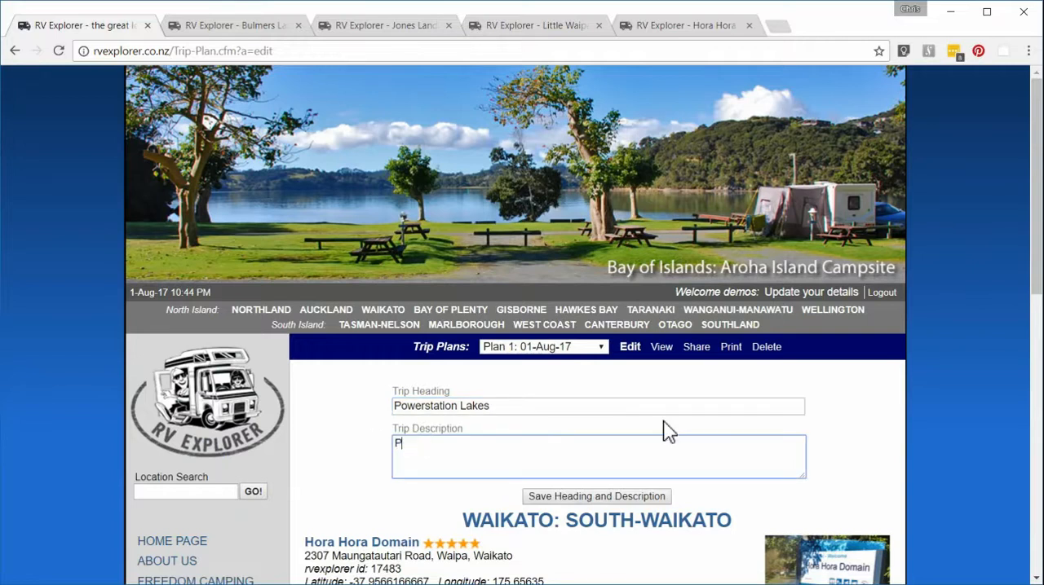
type("lanning to spend a long")
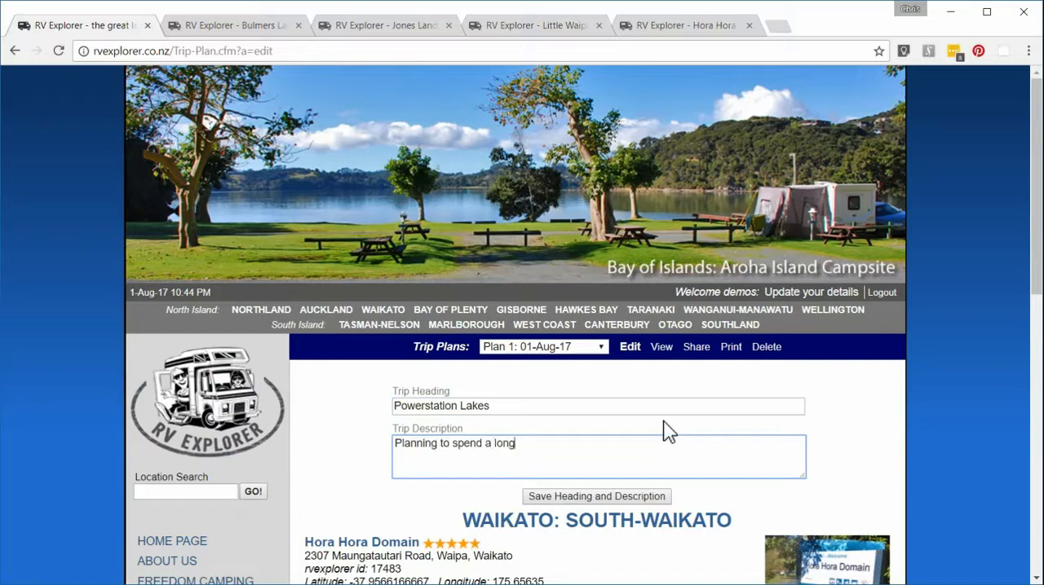
type(" weekend")
left_click(559, 496)
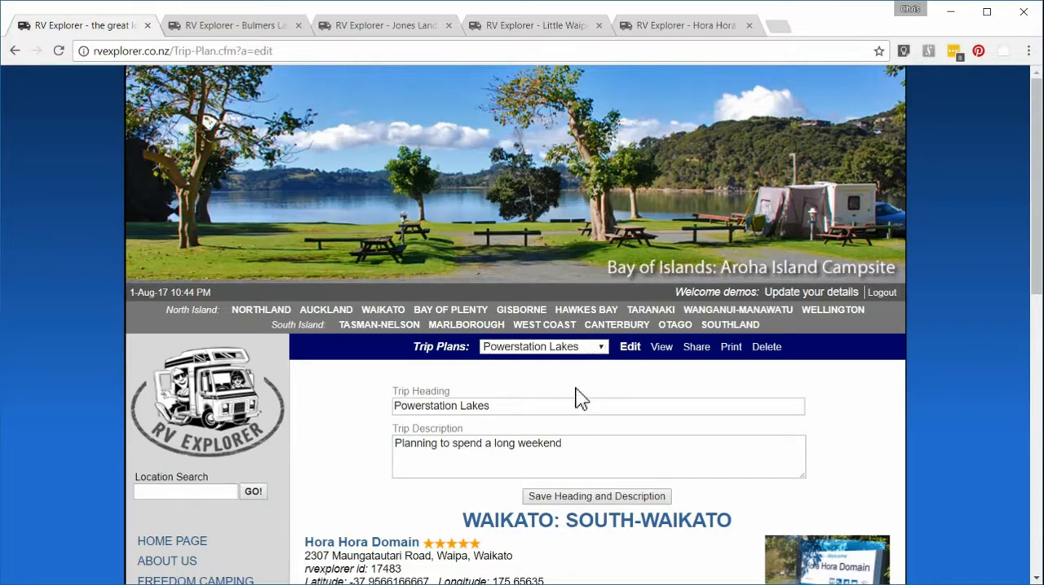
left_click(606, 347)
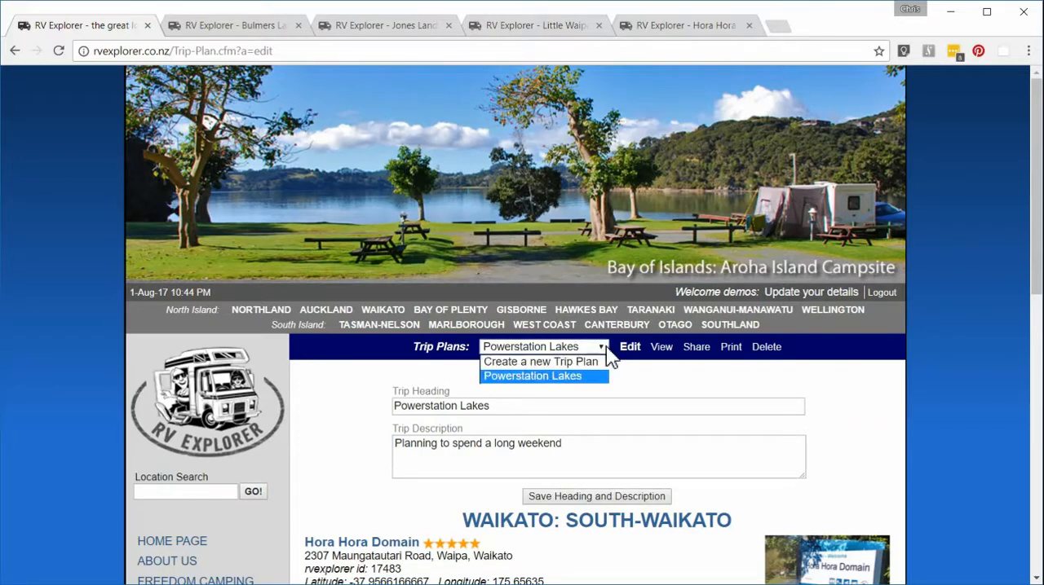
left_click(534, 375)
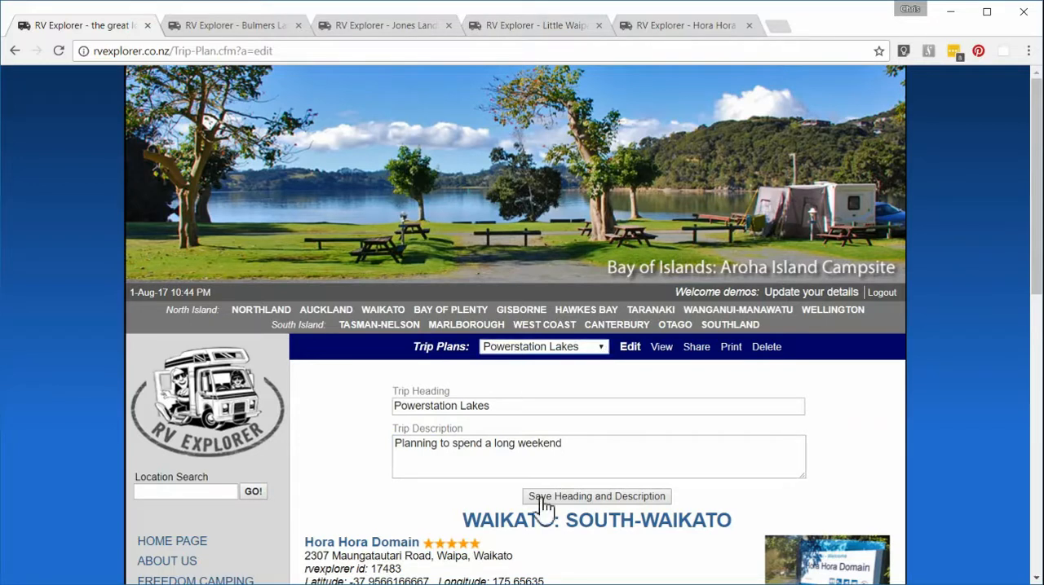
Step: Set the arrival date for Hora Hora Domain to 4-Aug-2017
scroll(350, 522, "down", 1)
scroll(351, 521, "down", 4)
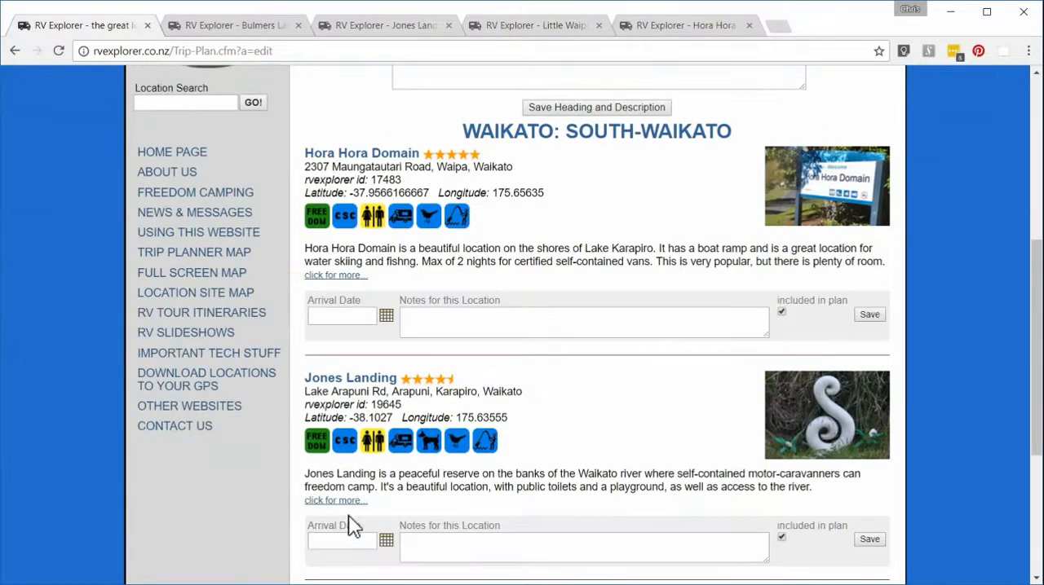
left_click(386, 316)
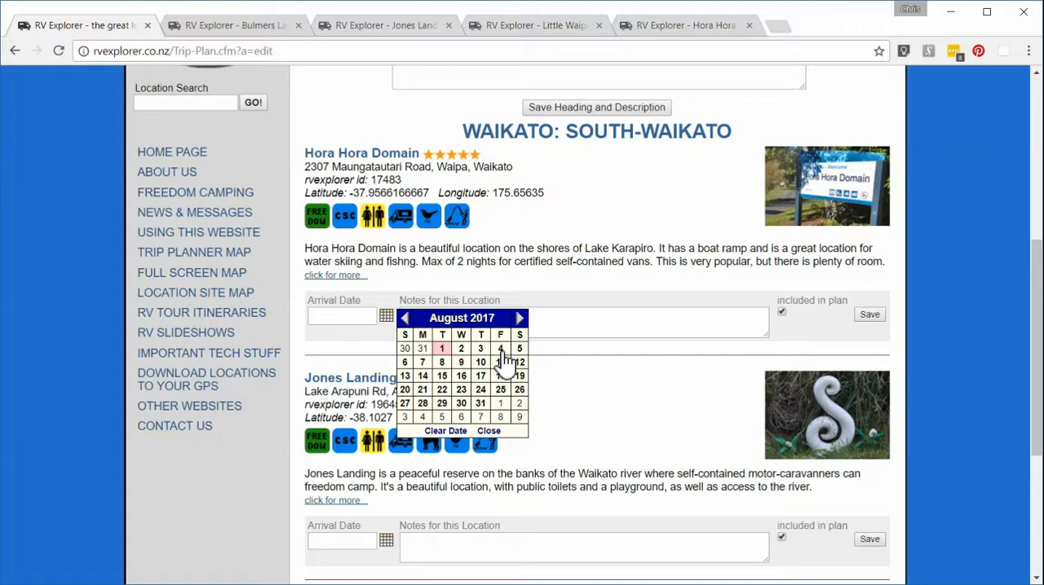
left_click(501, 351)
Step: Add the note "arrive at 10am and stay overnight" to Hora Hora Domain and save the location's entry
left_click(420, 321)
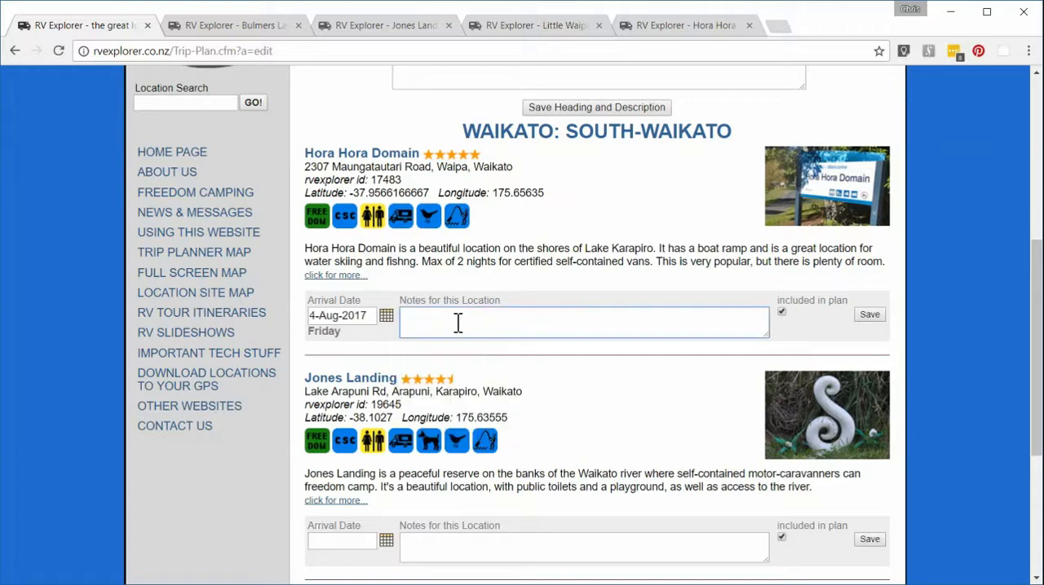
type("arrive at 10am and stay overnight")
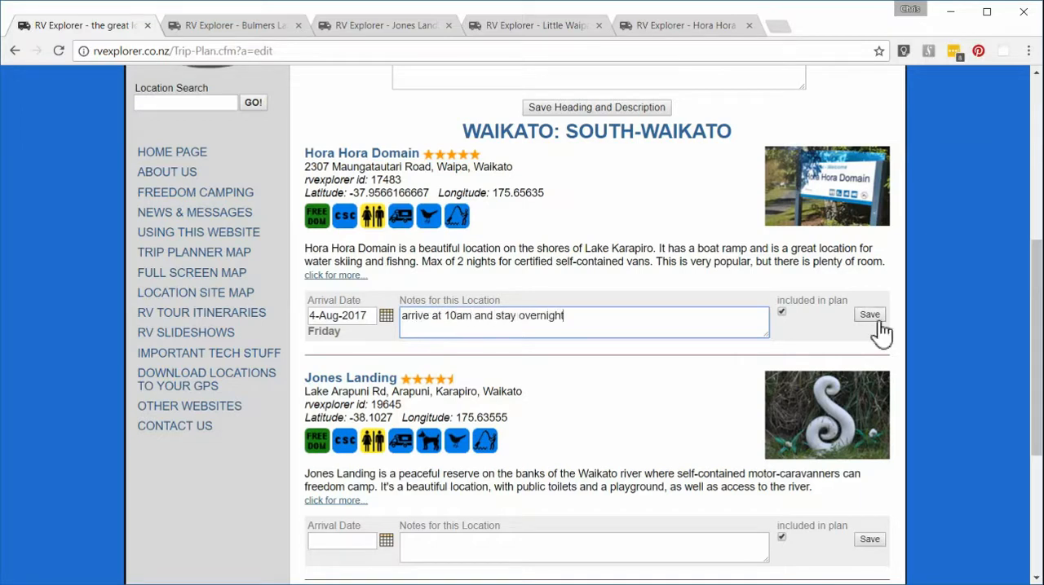
left_click(870, 316)
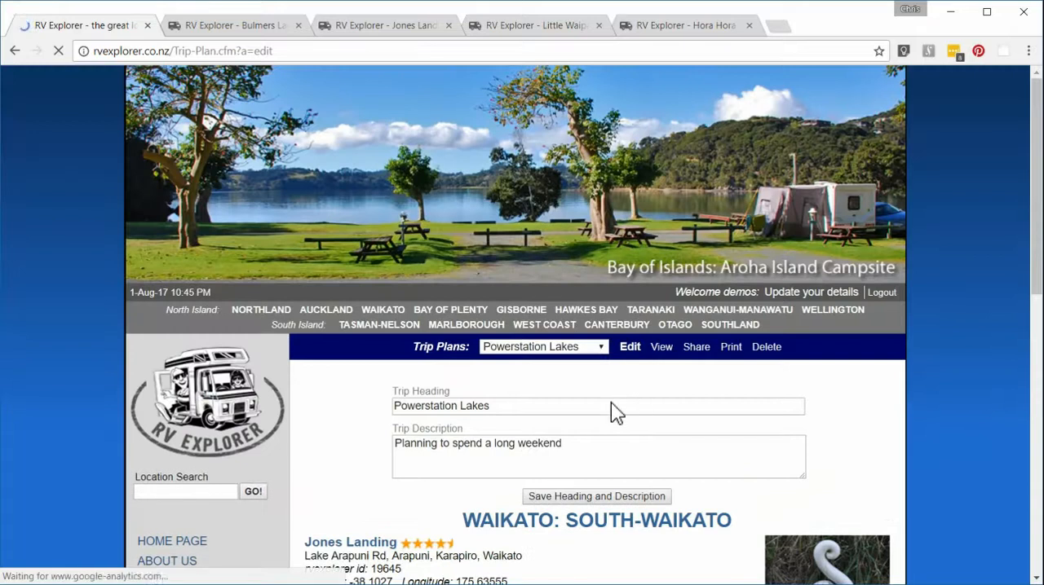
Step: Set the arrival date for Jones Landing to 5-Aug-2017
scroll(536, 443, "down", 8)
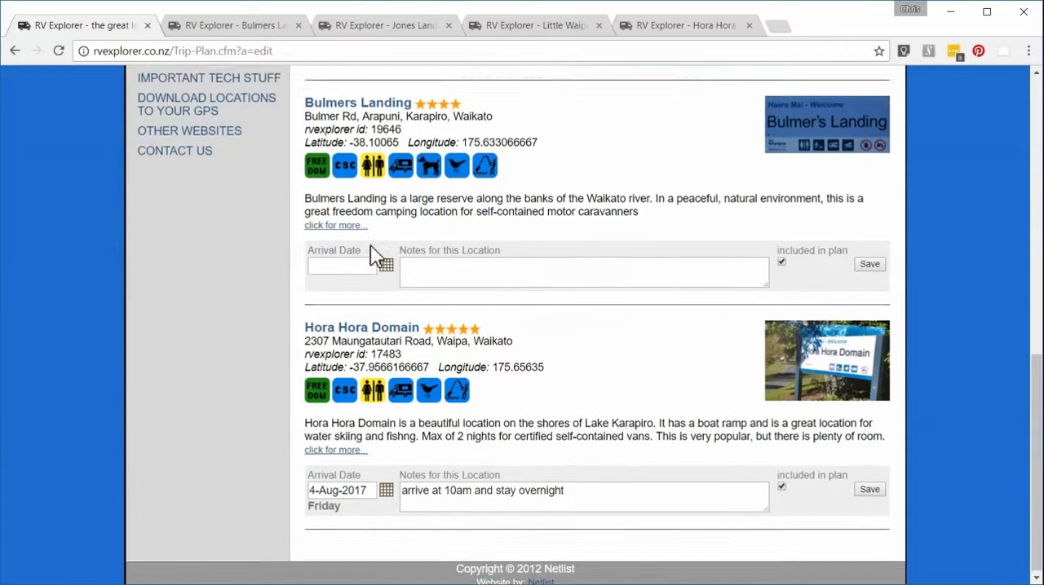
scroll(373, 256, "up", 3)
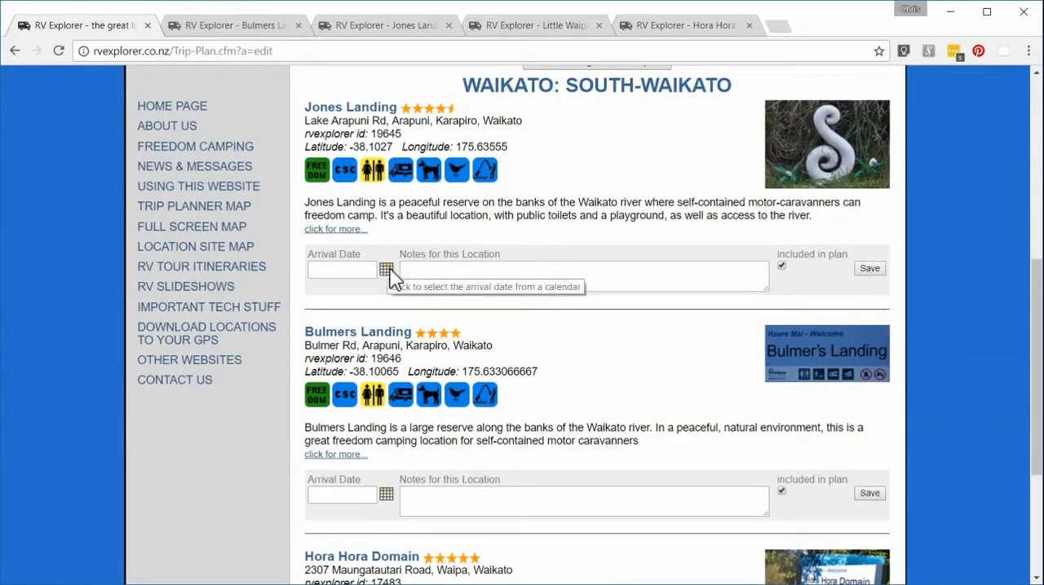
left_click(388, 272)
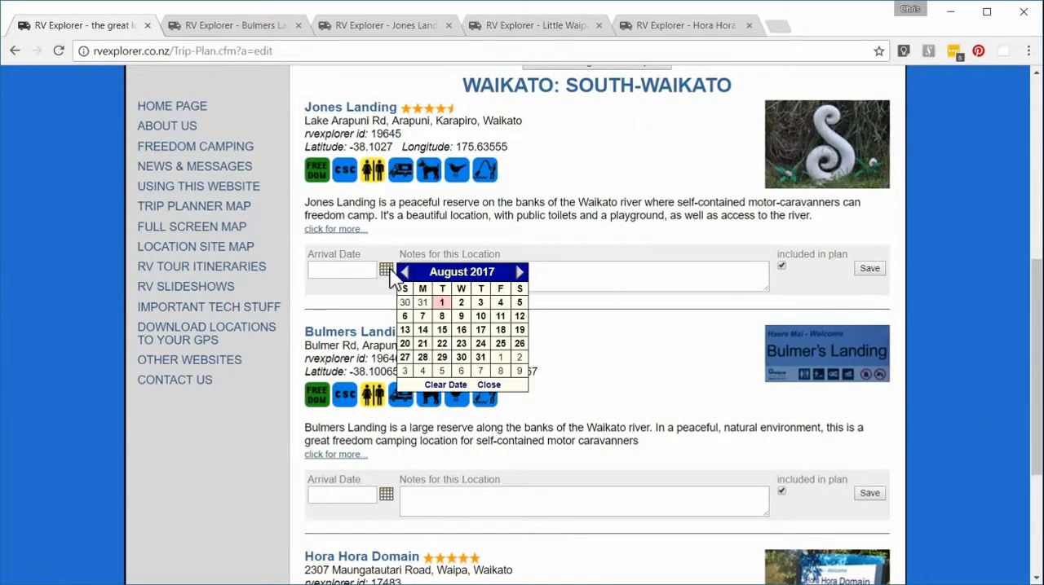
left_click(519, 304)
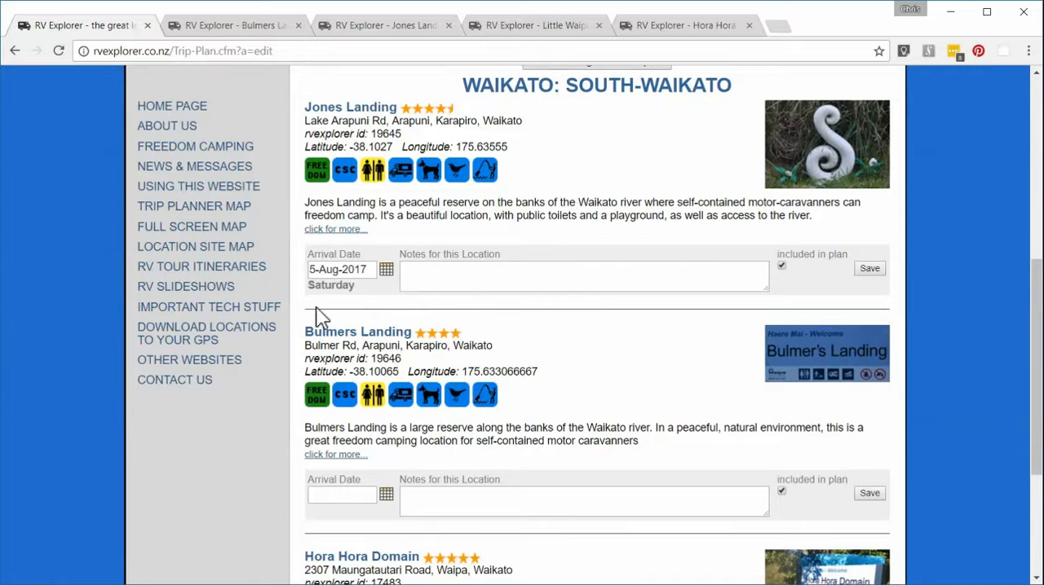
Step: Add the note "Planning a barbeque - look forward to your company" to Jones Landing and save the location's entry
left_click(566, 272)
type("Plann")
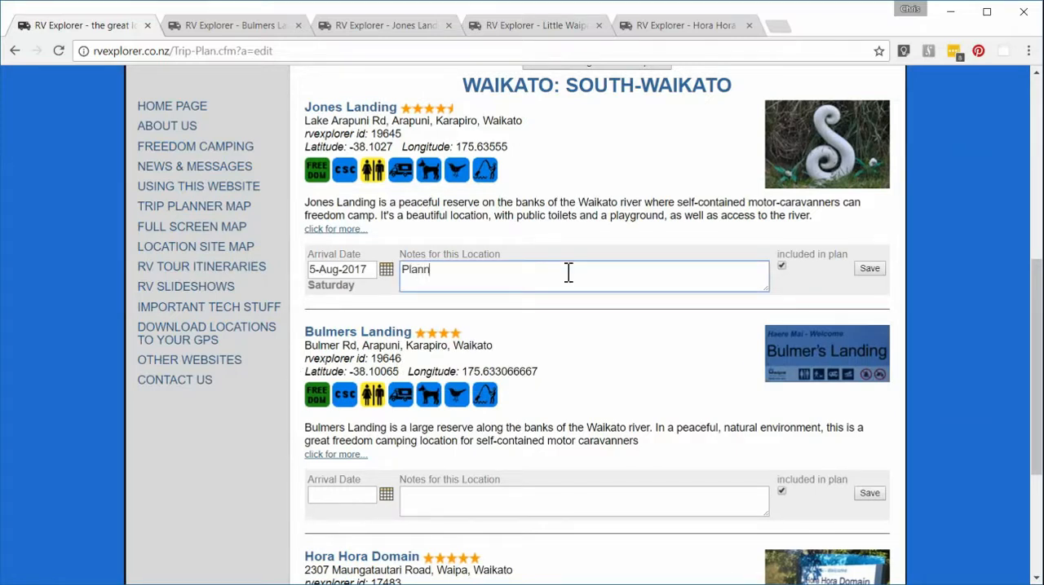
type("ing a barbec")
type("ue - loc")
type("k f")
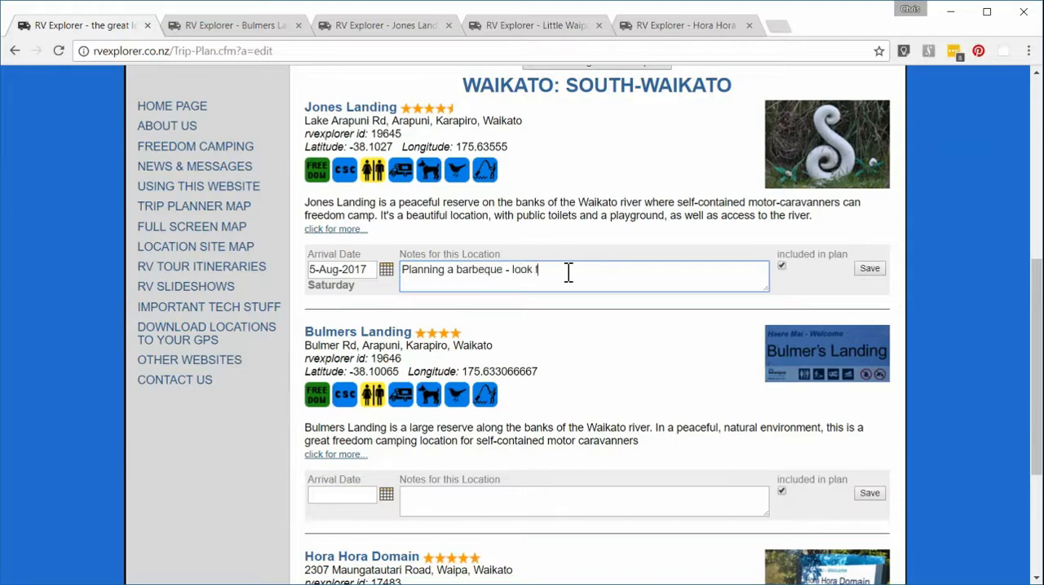
type("orward to your company")
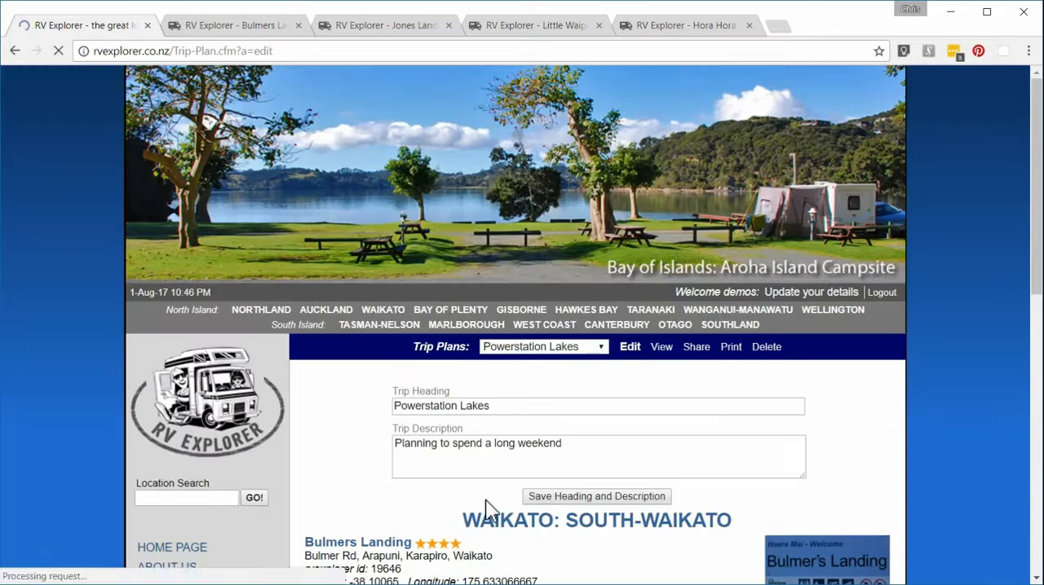
left_click(869, 268)
Step: Set the arrival date for Bulmers Landing to 6-Aug-2017
scroll(377, 494, "down", 7)
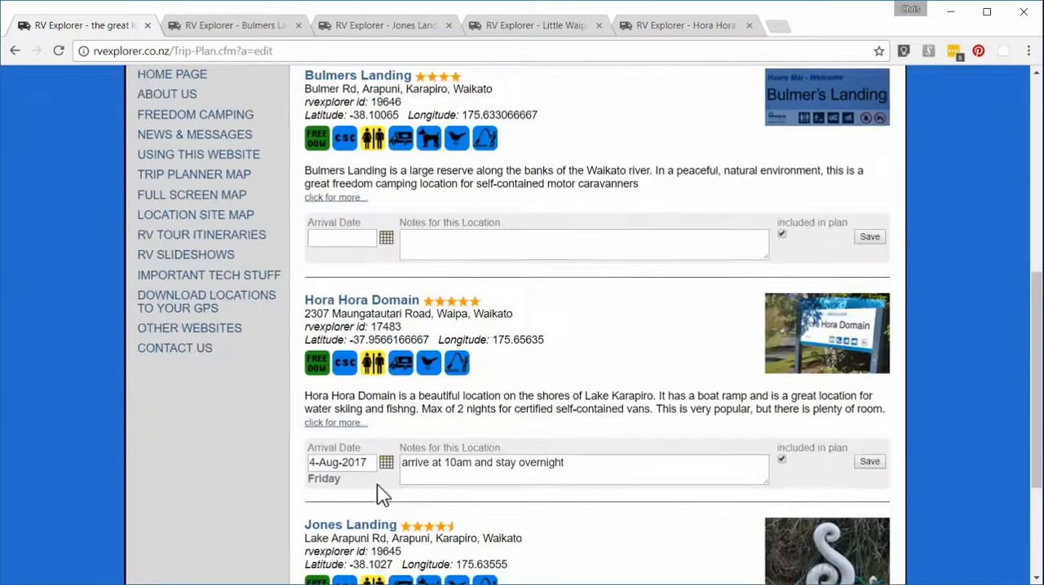
scroll(378, 487, "up", 1)
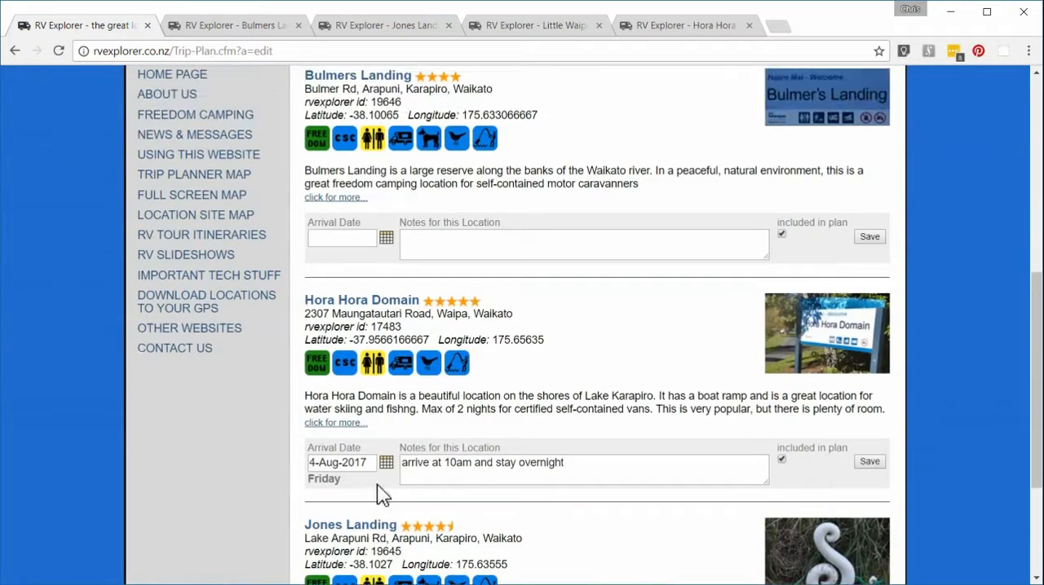
left_click(387, 238)
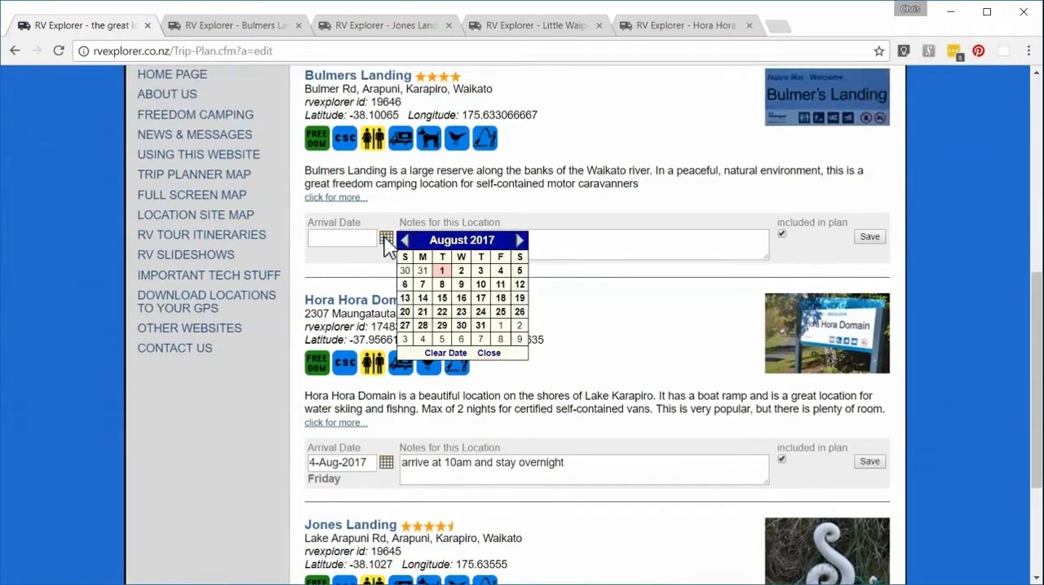
left_click(405, 286)
Step: Add the note "Will stay overnight and leave early the next morning" to Bulmers Landing and save the location's entry
left_click(453, 240)
type("W")
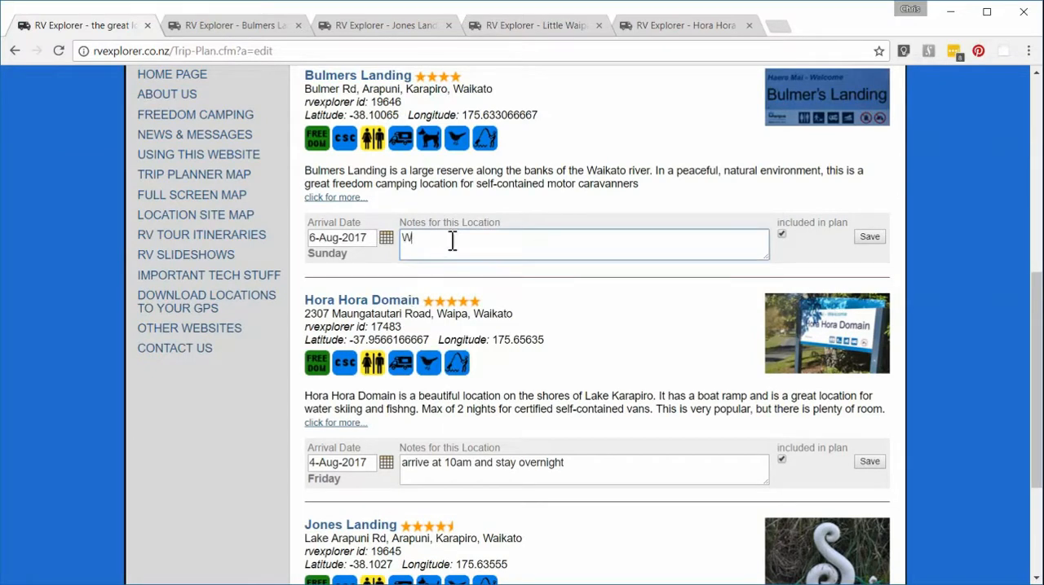
type("ill stay overnight and leave ea")
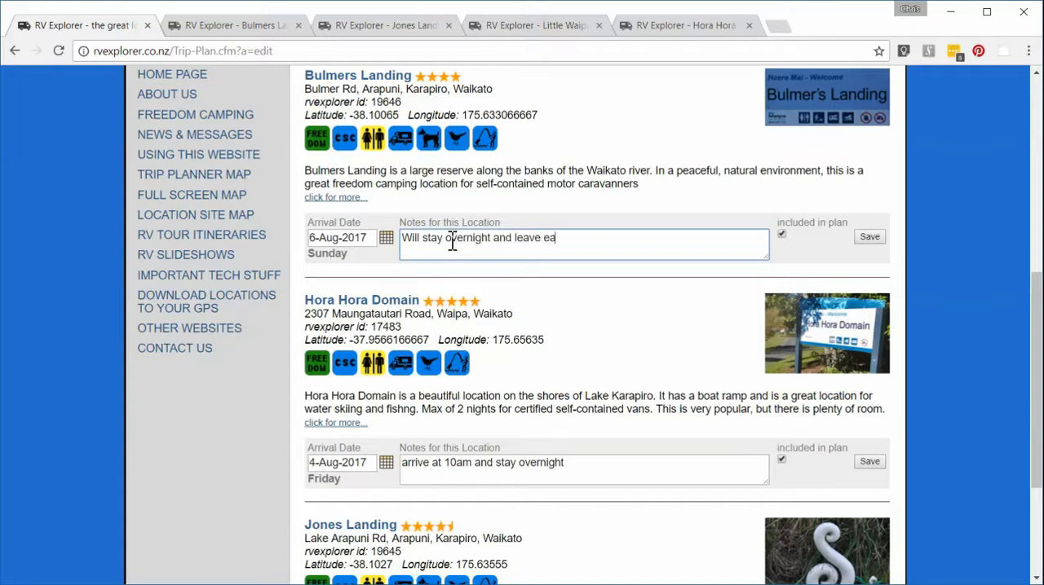
type("rly the next morning")
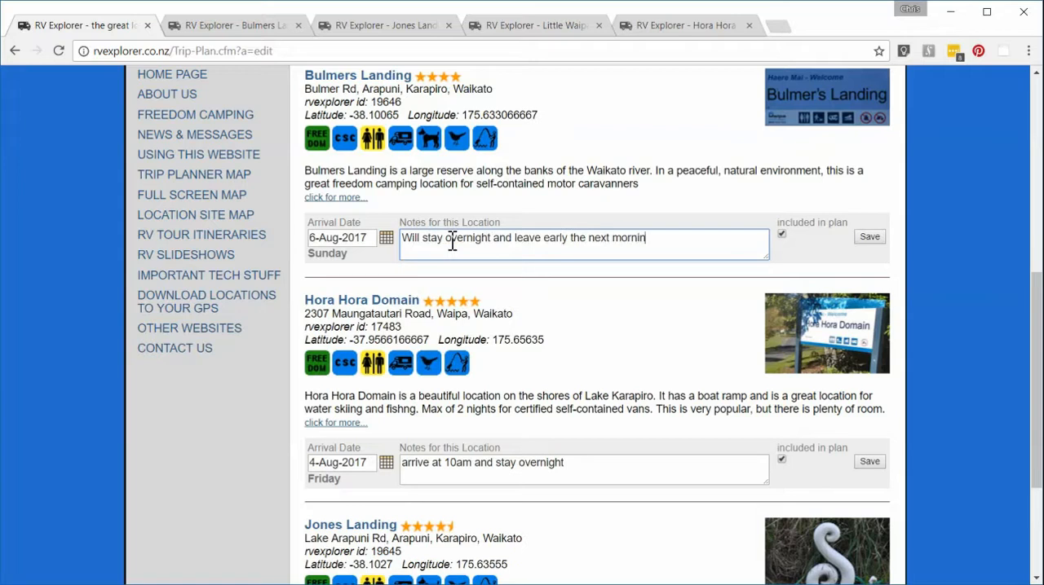
left_click(871, 238)
Step: Check the order of the saved locations and open the sharing page for the Powerstation Lakes trip plan
scroll(521, 361, "down", 8)
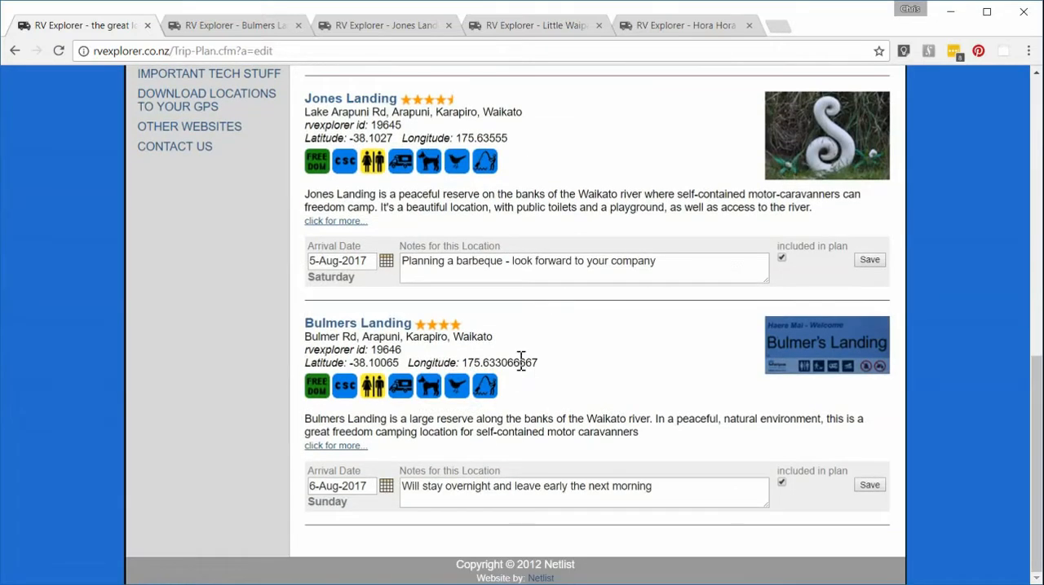
scroll(522, 362, "up", 7)
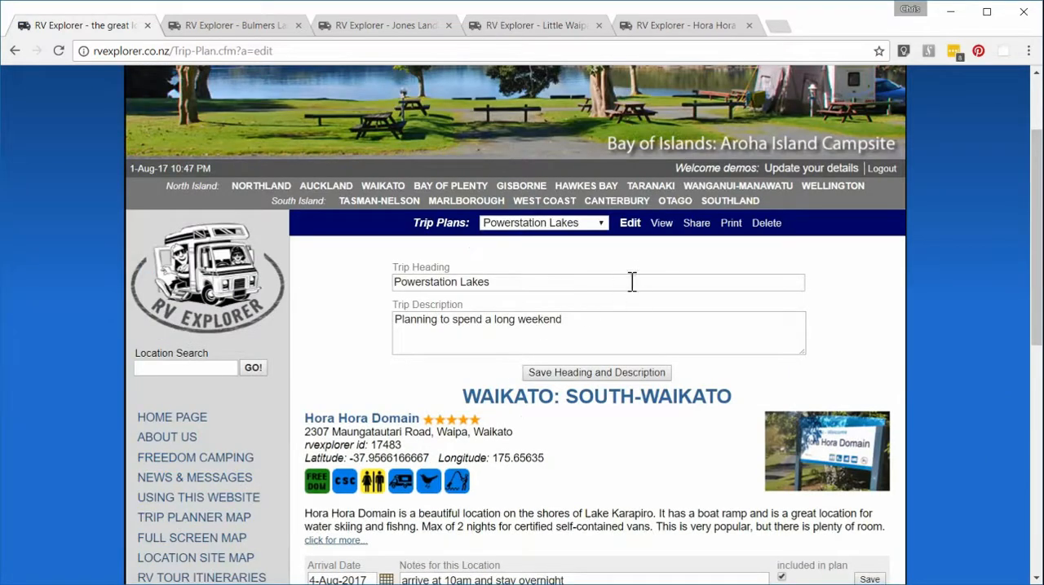
left_click(697, 228)
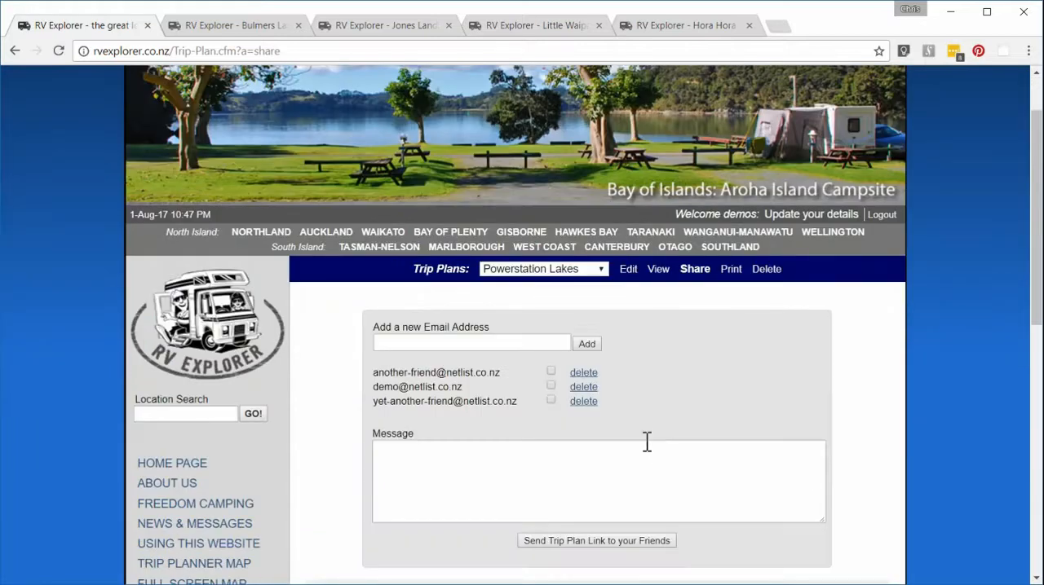
Step: Select the first listed friend as recipient and start the message "Planning a great weekend at the powerstation lakes. BBQ on Saturday"
left_click(551, 373)
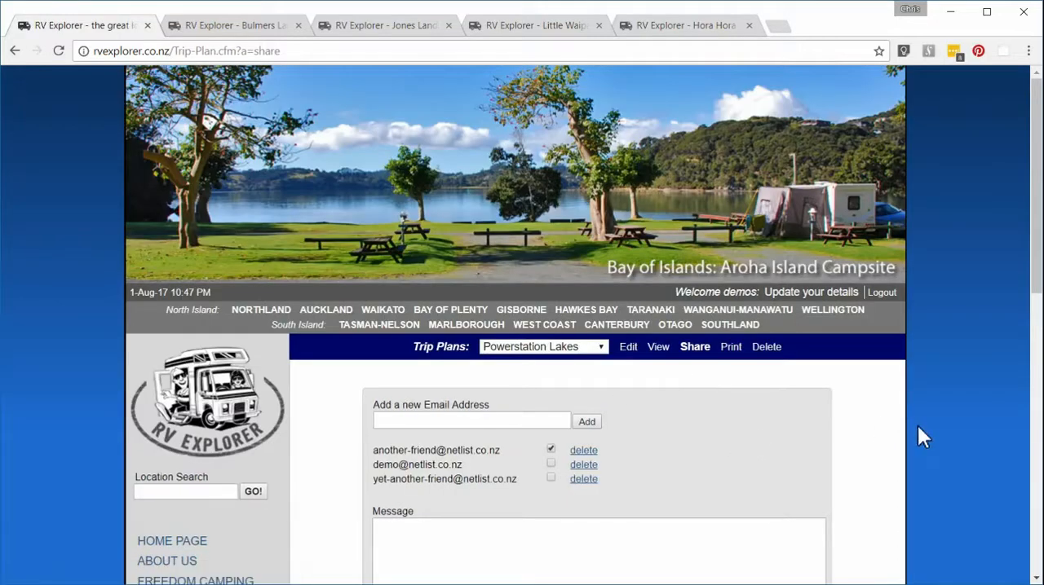
scroll(888, 447, "down", 3)
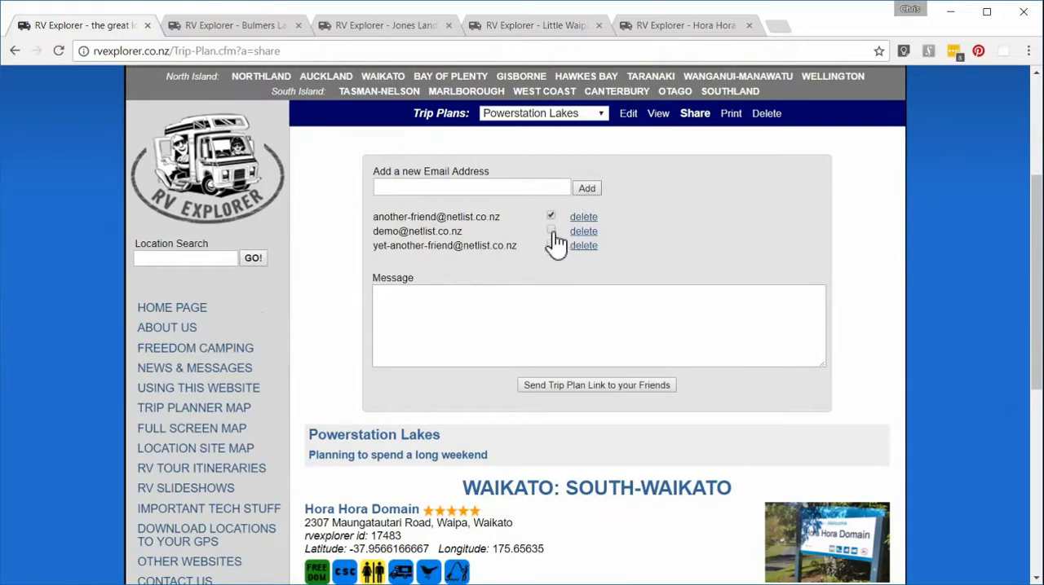
left_click(589, 295)
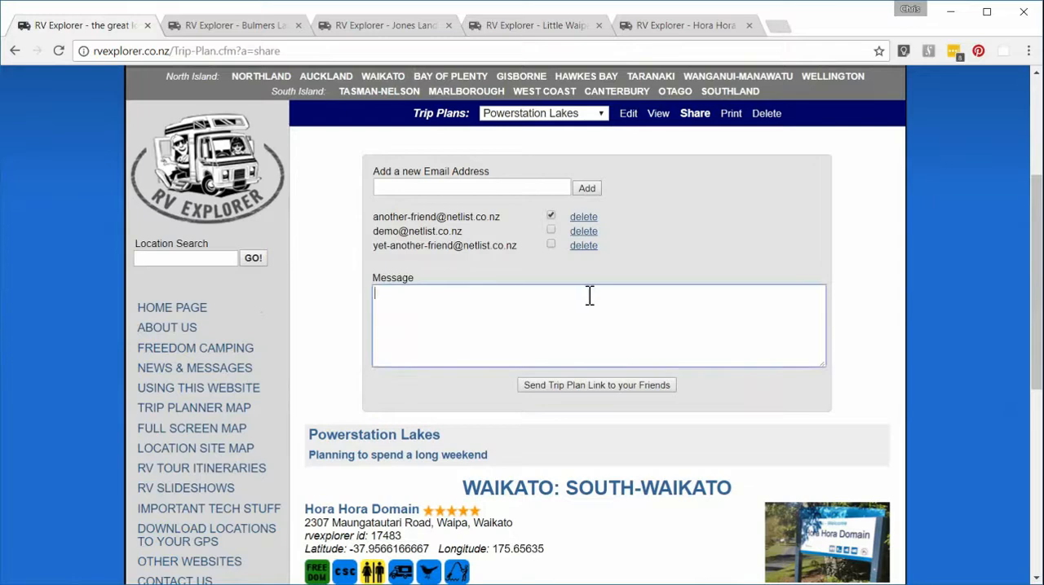
type("Planning a great wee")
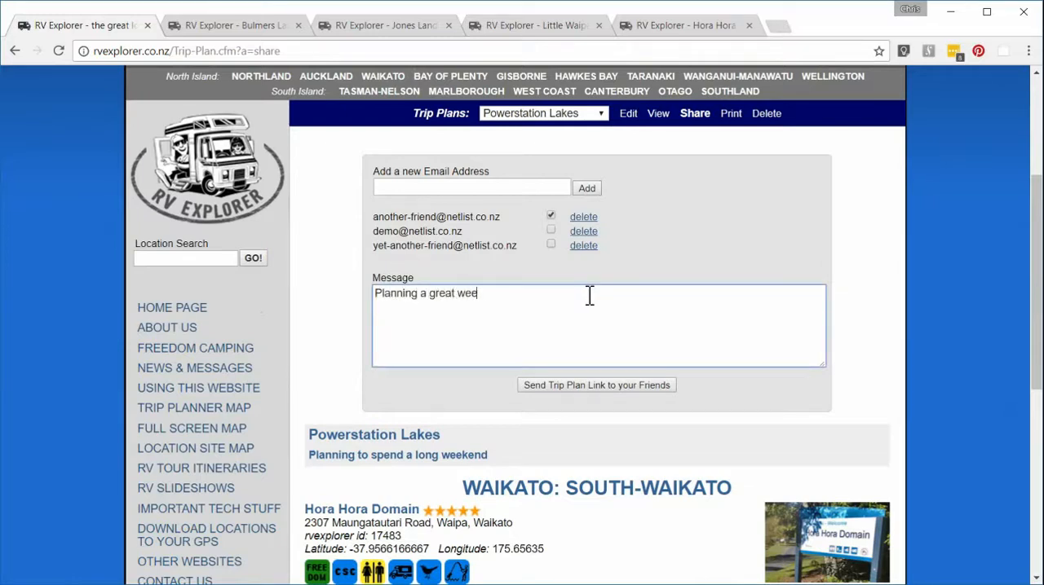
type("kend at the powe")
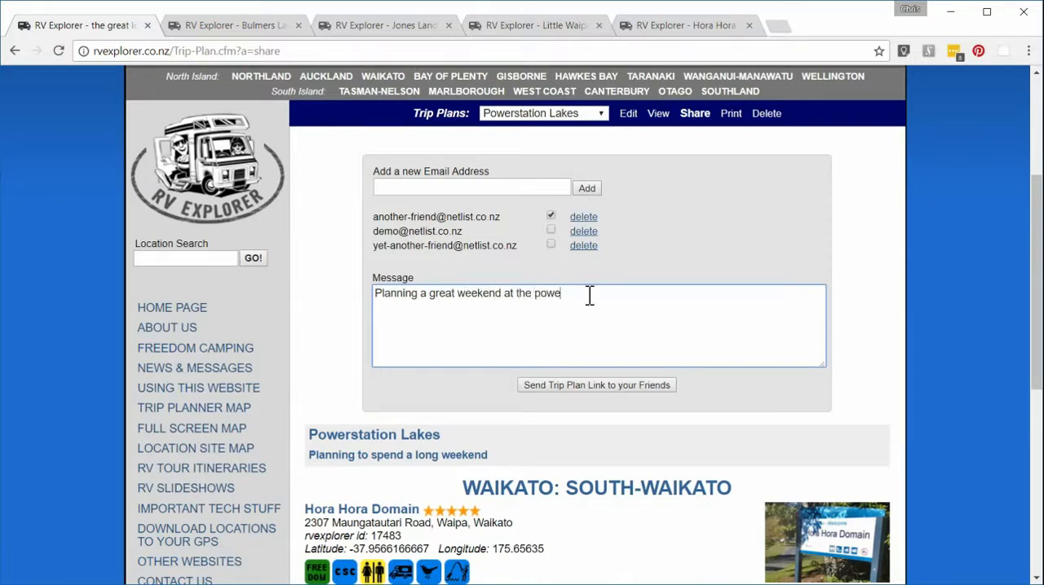
type("rstation lakes. BBQ on Saturday")
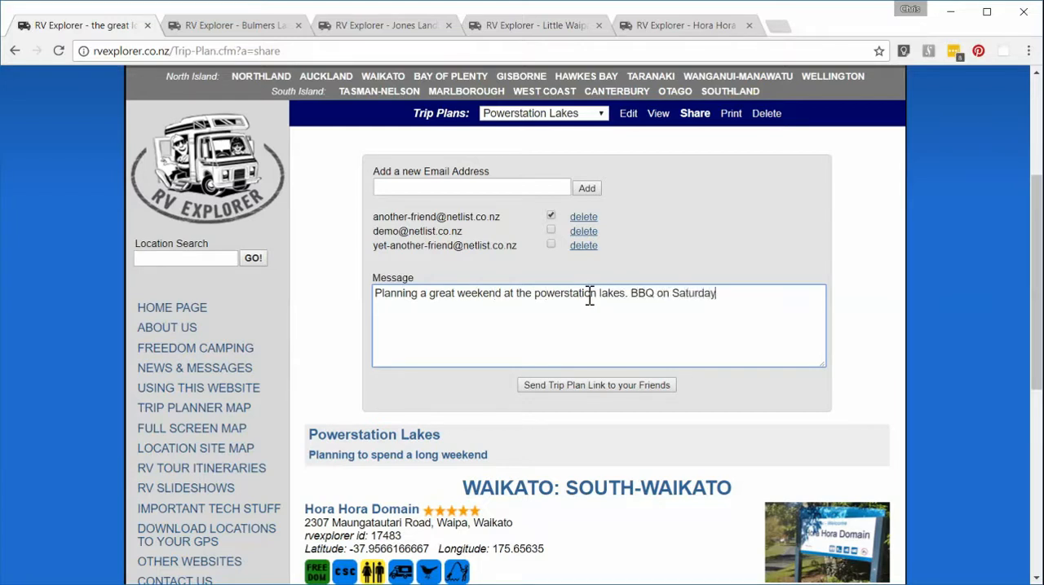
type(". Be great to see yout")
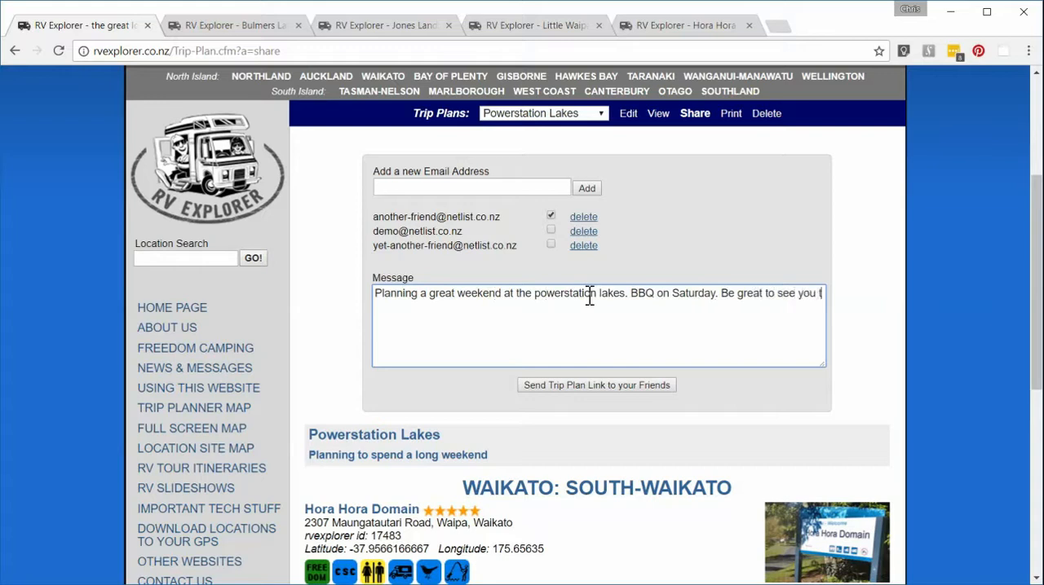
type("here!")
Step: Complete the message with the sentence "Be great to see you there!" and send the trip plan link to the selected friend
left_click(596, 384)
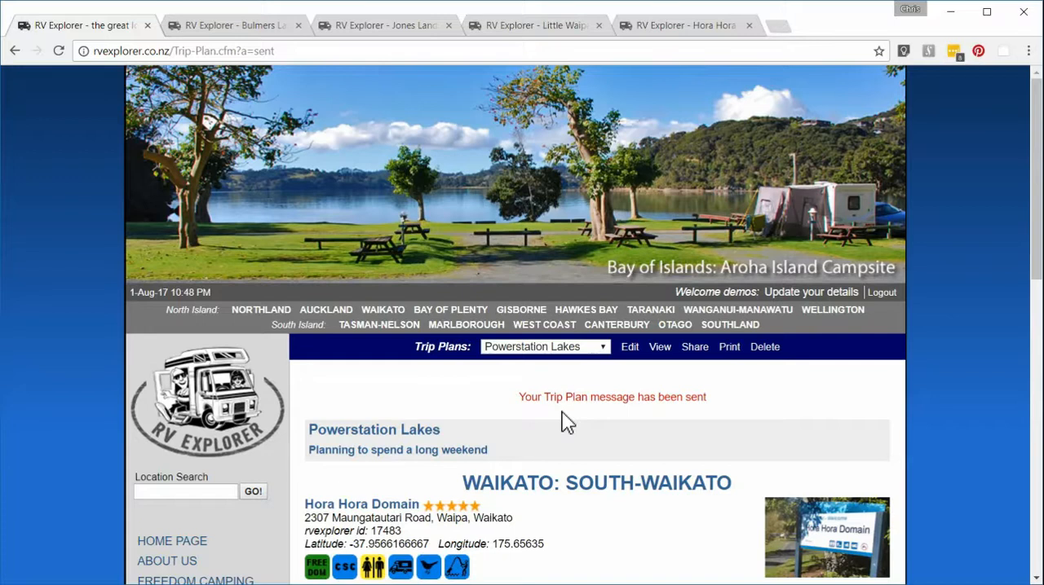
Step: Open the printable version of the Powerstation Lakes trip plan and review its locations, notes and map
left_click(730, 351)
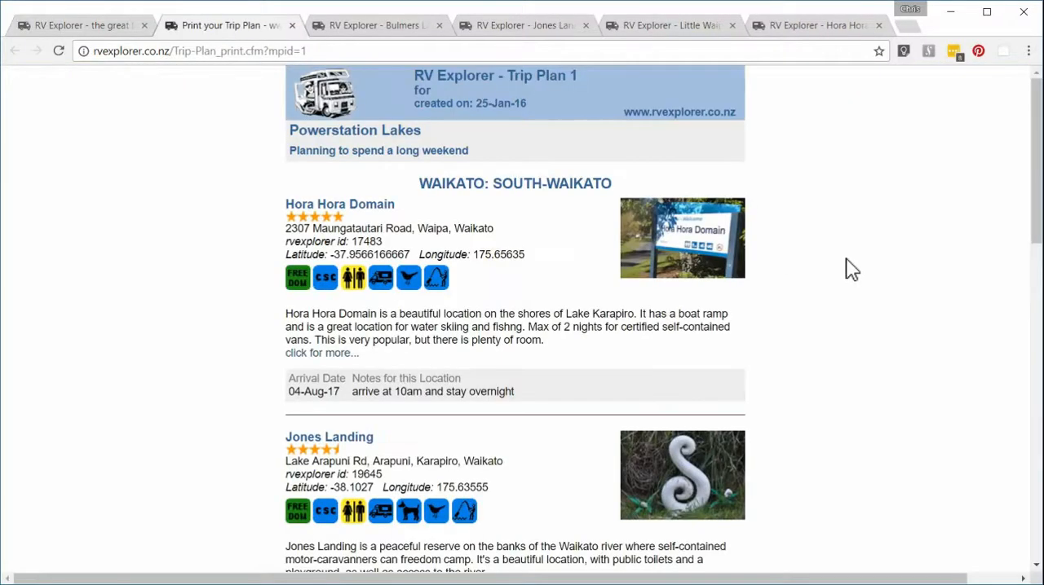
scroll(880, 280, "down", 7)
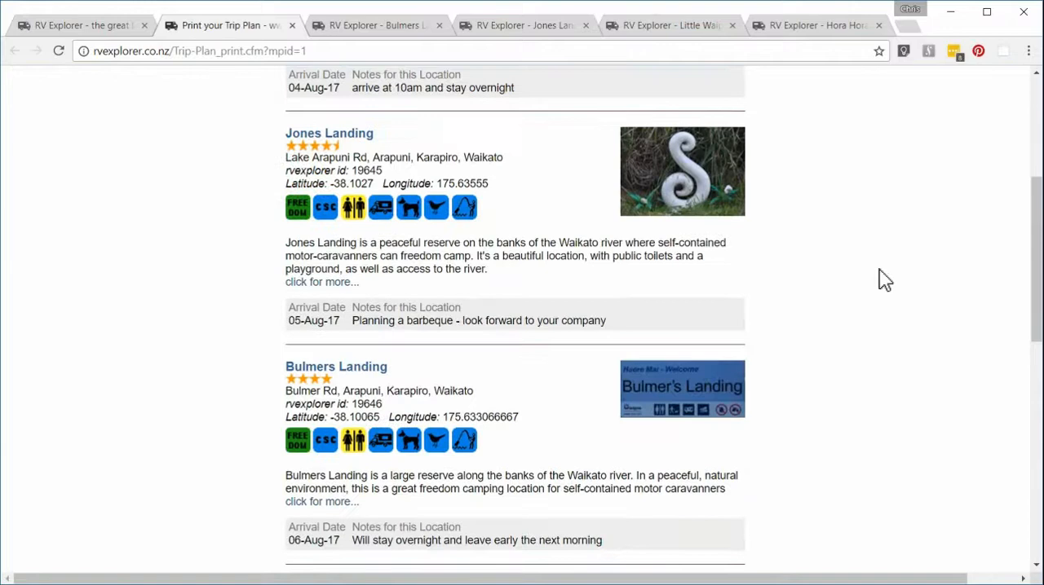
scroll(884, 279, "down", 5)
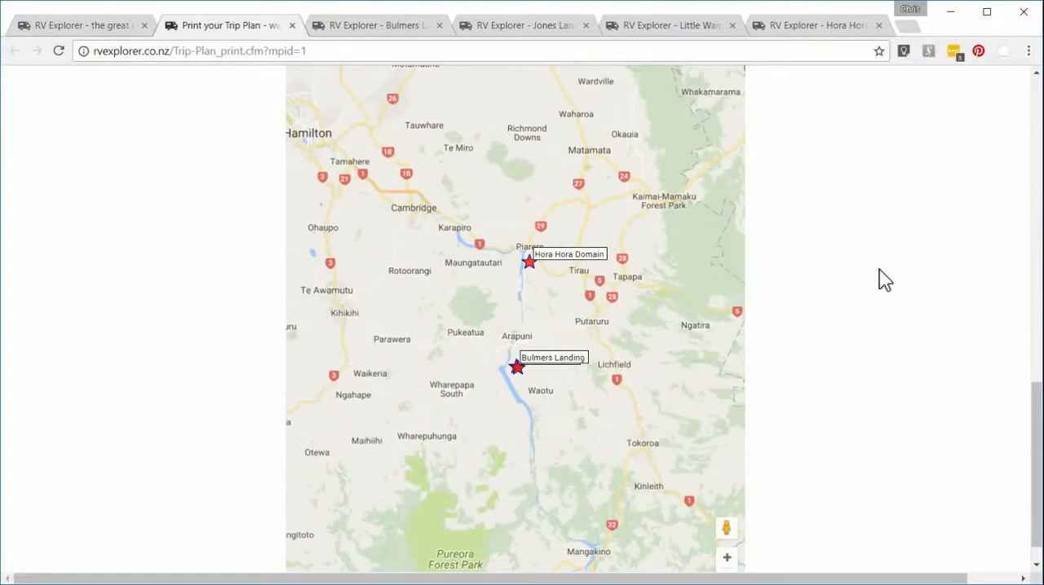
scroll(538, 313, "up", 2)
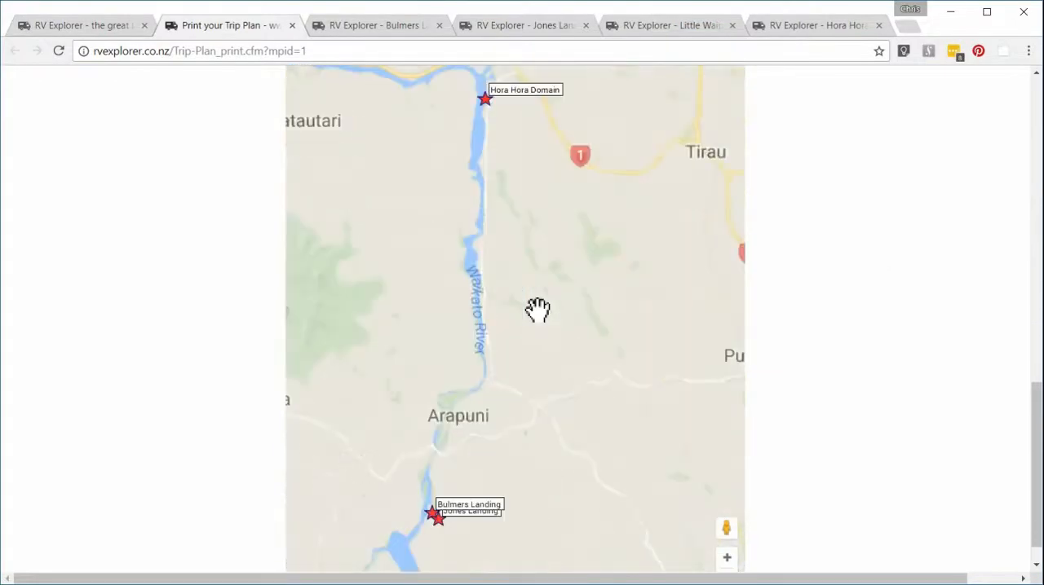
left_click_drag(499, 330, 566, 345)
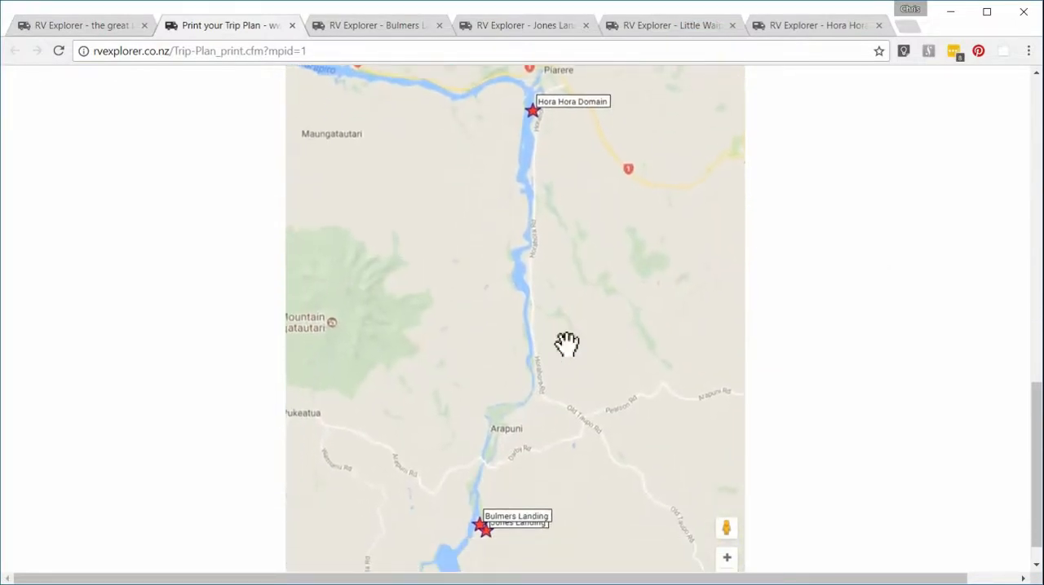
scroll(1032, 499, "down", 1)
left_click_drag(1031, 499, 1038, 140)
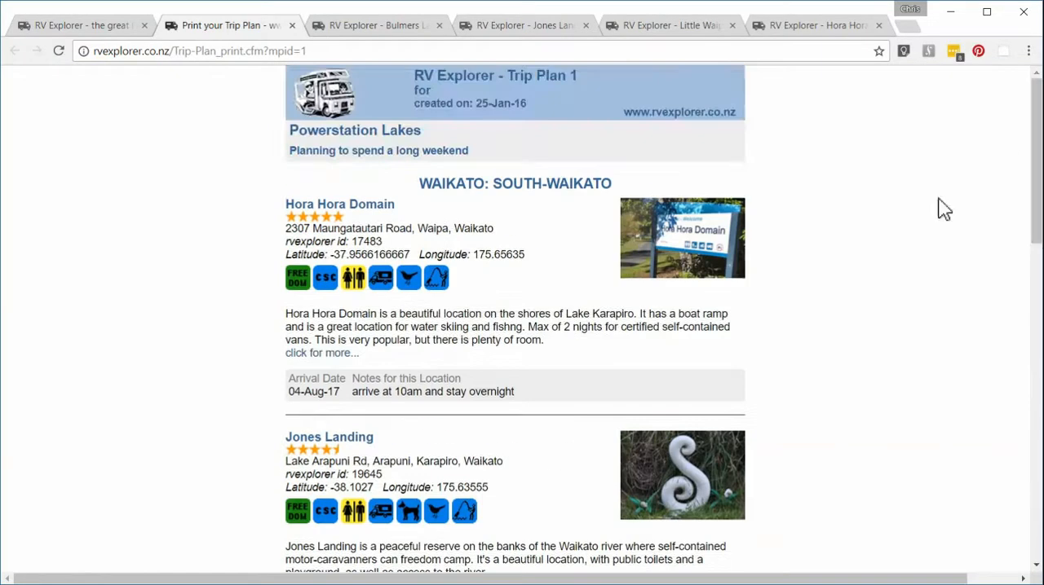
Step: Preview the printout of the printable trip plan and return to the main trip plan page
right_click(831, 261)
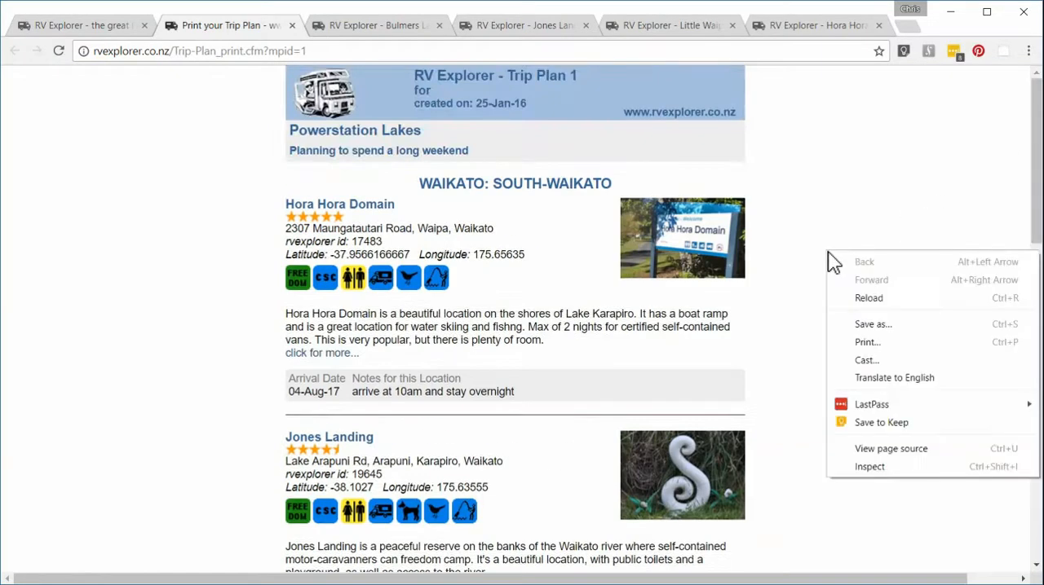
left_click(864, 342)
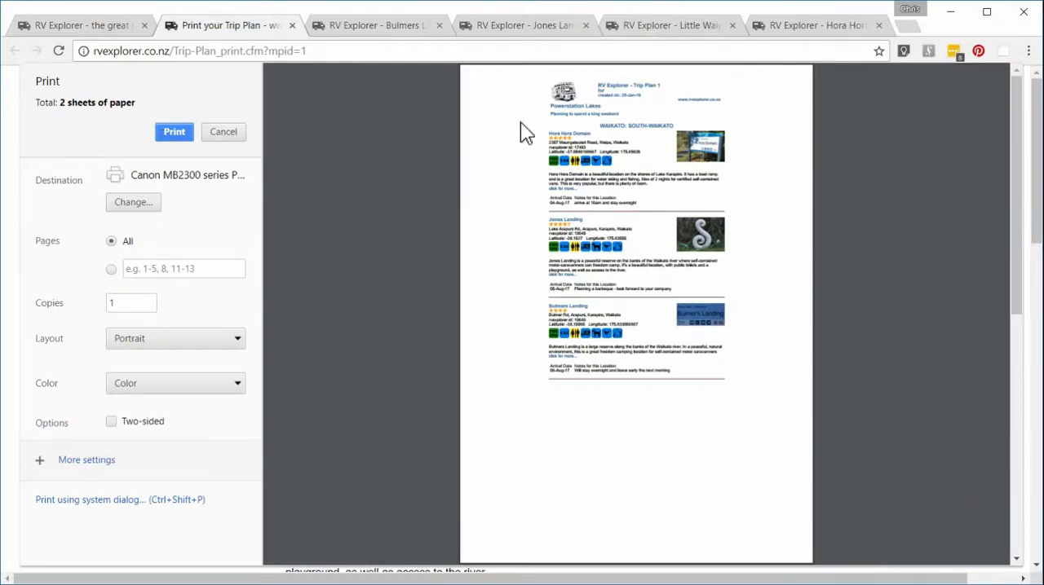
left_click(56, 28)
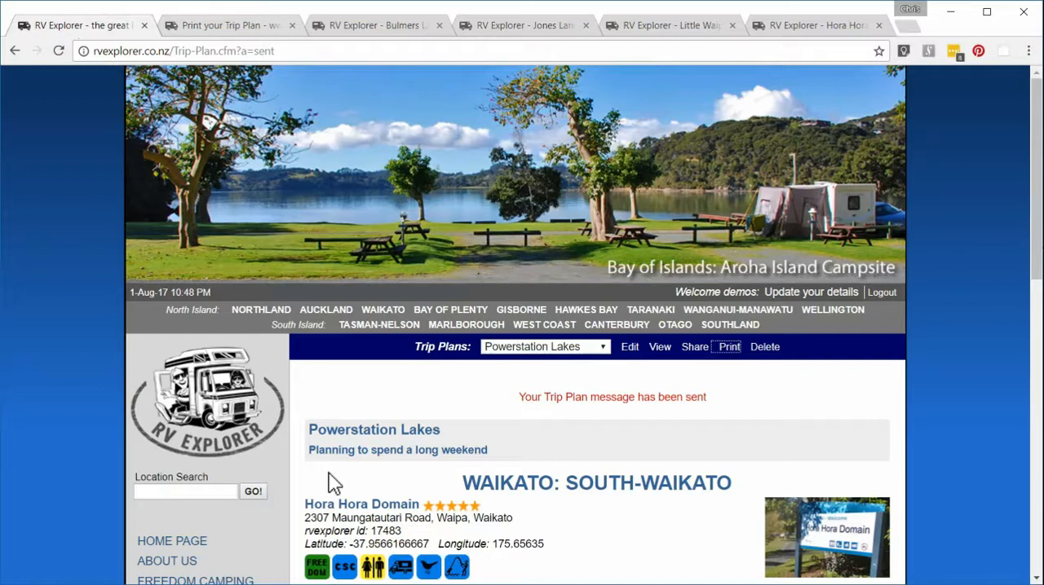
Step: Open the Trip Planner Map and create a new trip plan
scroll(335, 482, "down", 3)
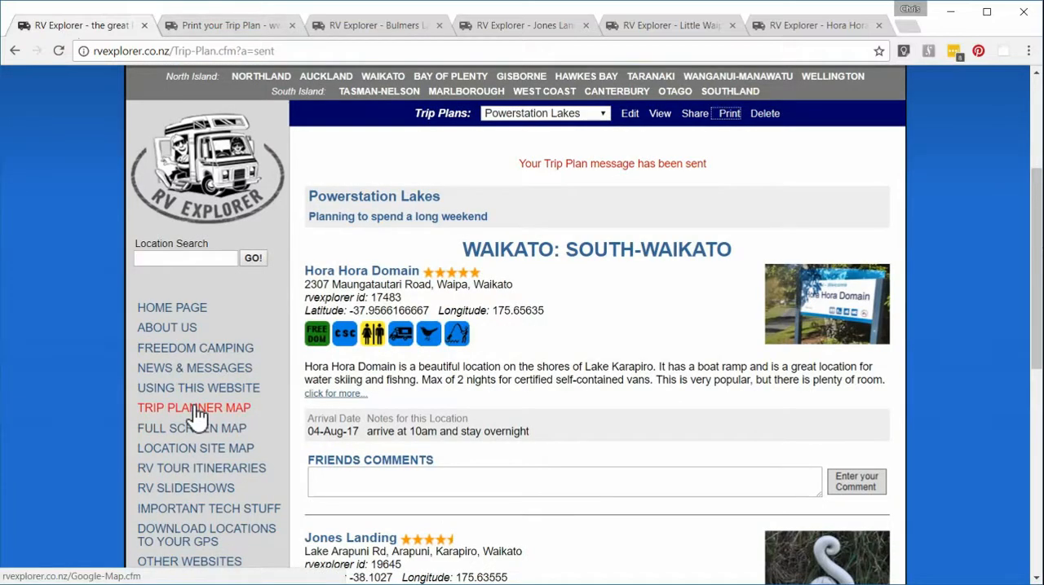
left_click(196, 412)
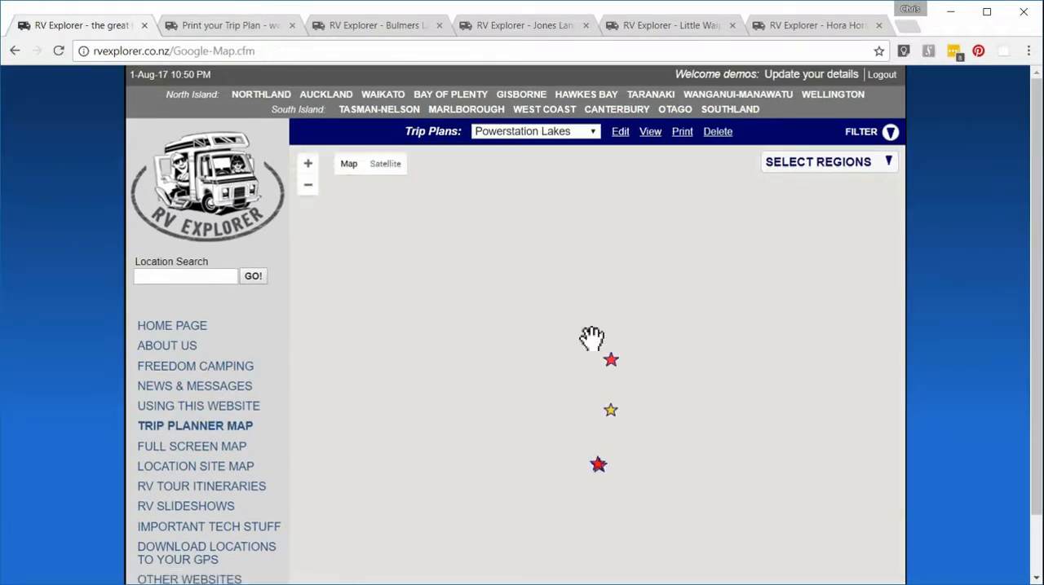
scroll(600, 436, "up", 1)
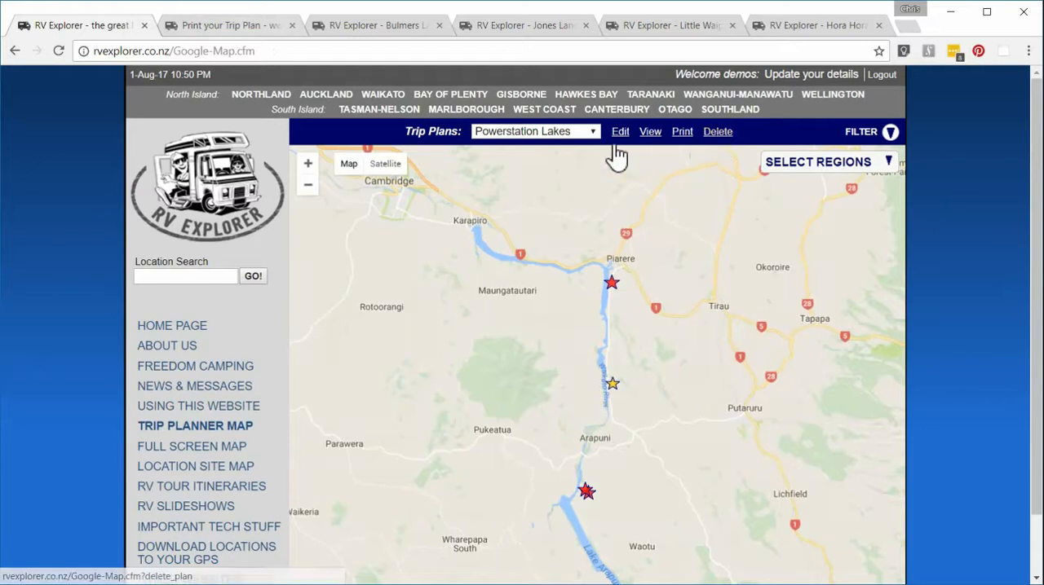
left_click(590, 132)
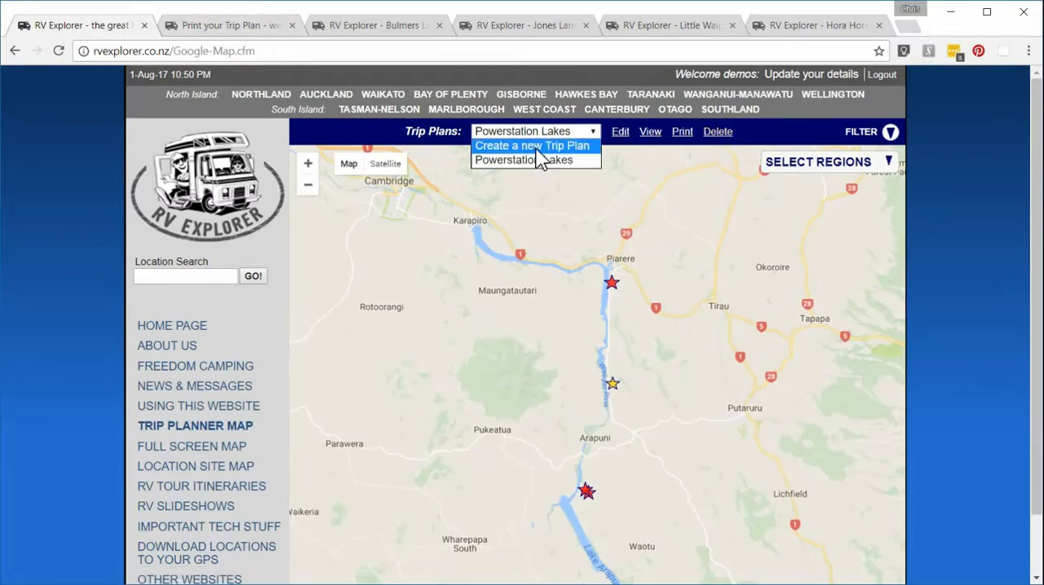
left_click(537, 147)
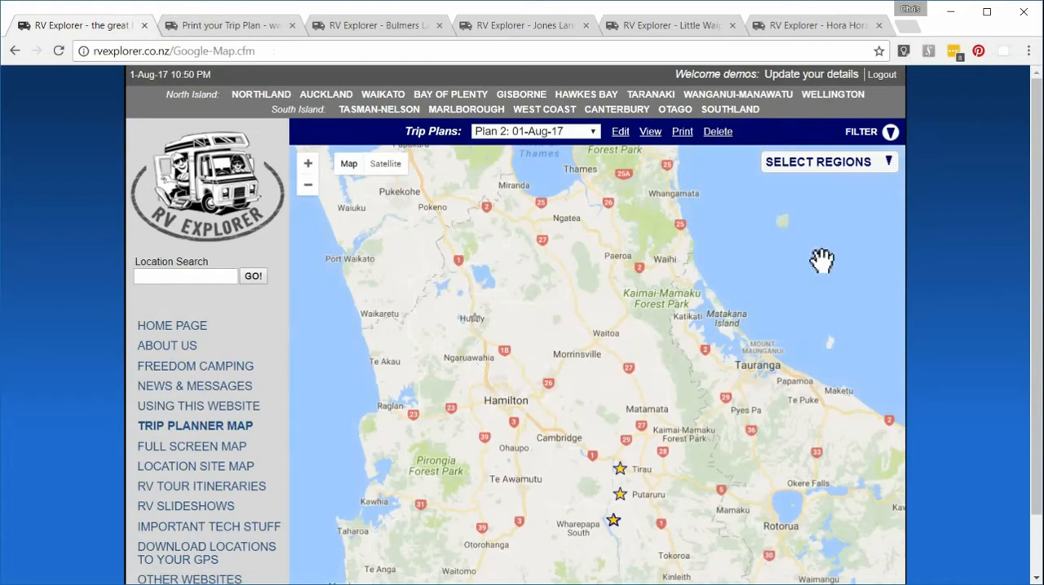
Step: Reset the location filter and show only the Northland region on the map, with Waikato deselected
left_click(890, 135)
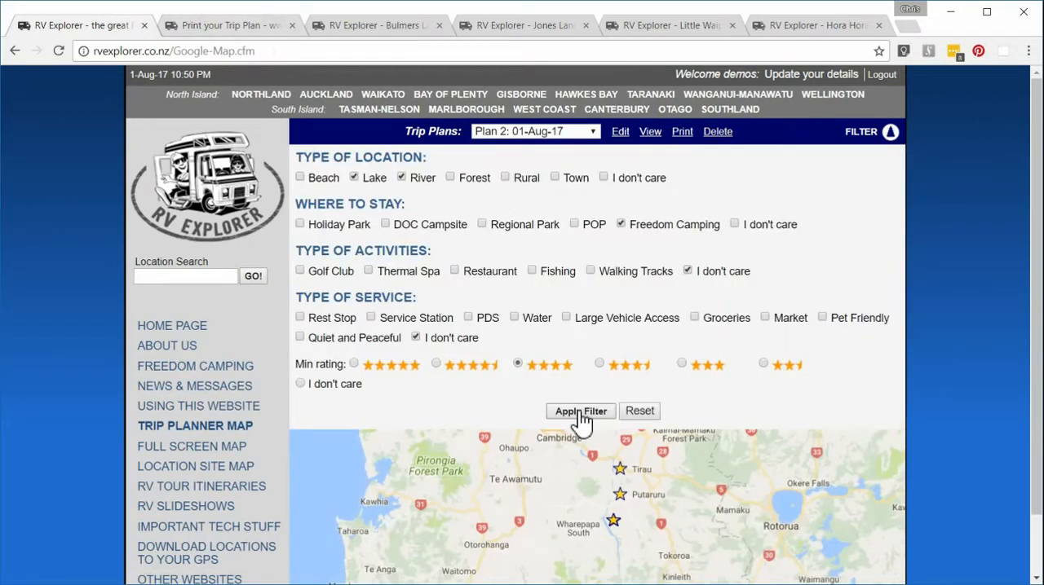
left_click(641, 414)
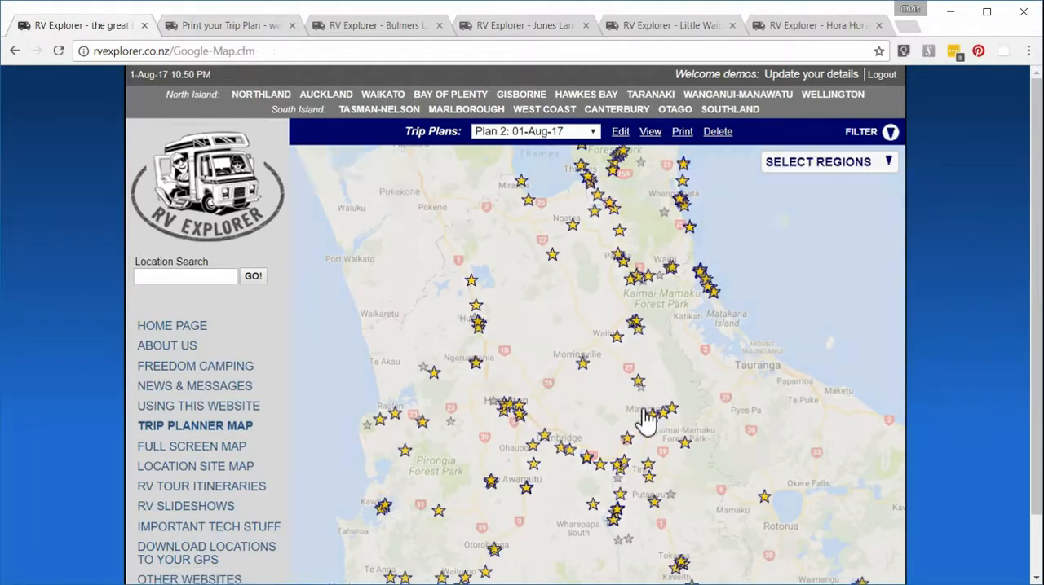
left_click(890, 163)
left_click(769, 221)
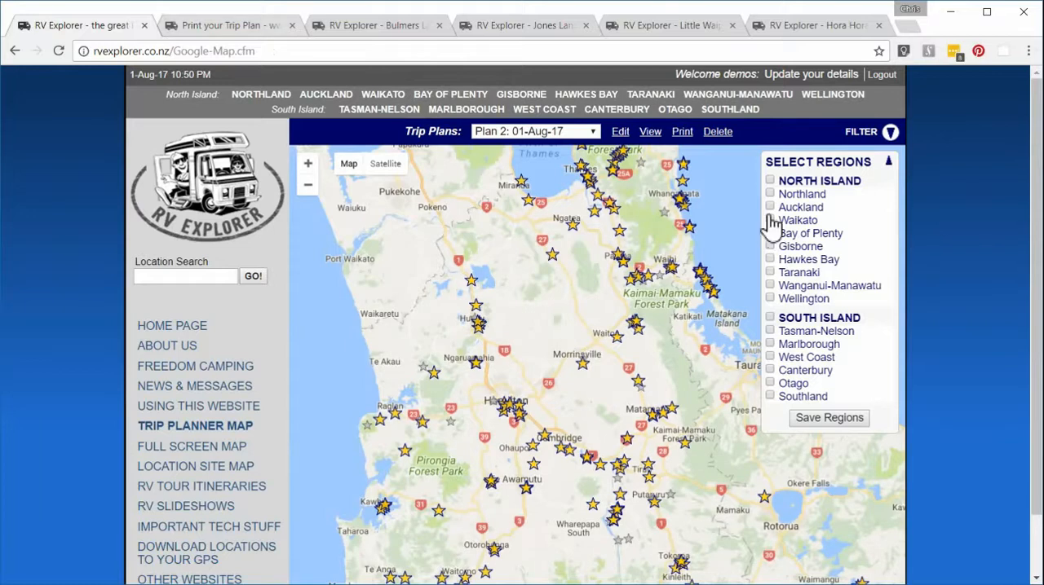
left_click(769, 194)
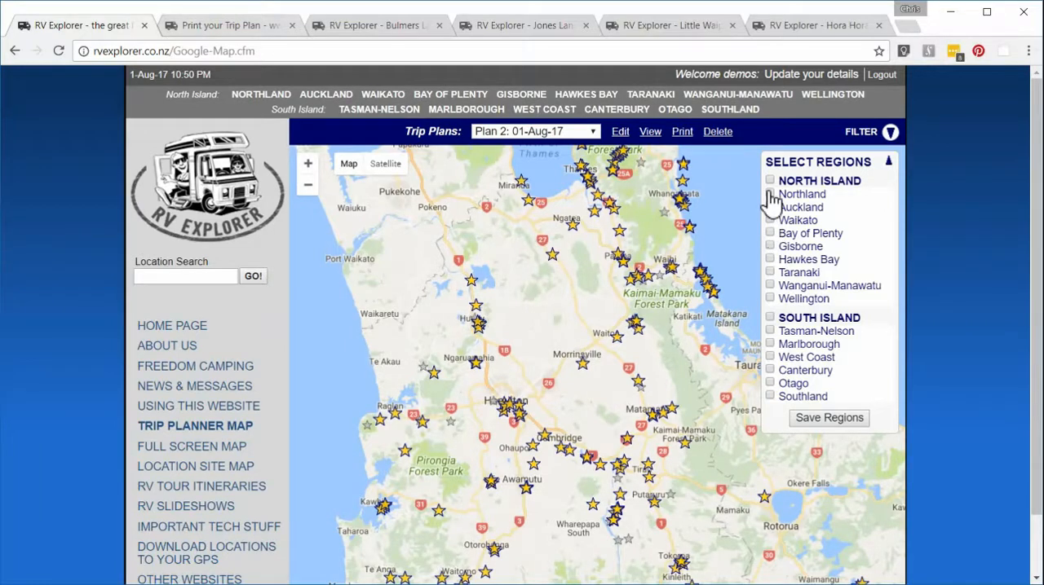
left_click(816, 417)
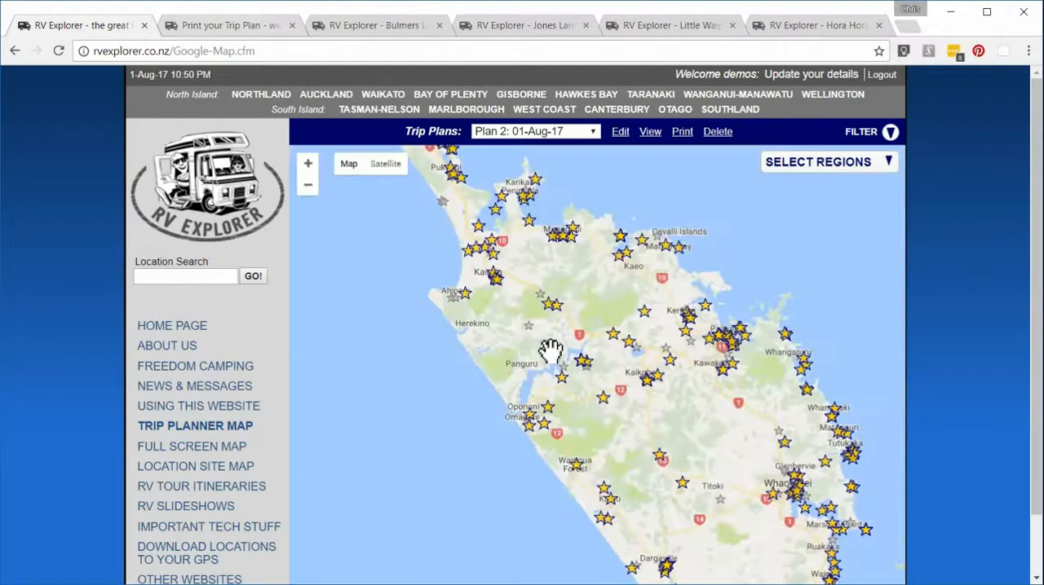
scroll(551, 350, "down", 1)
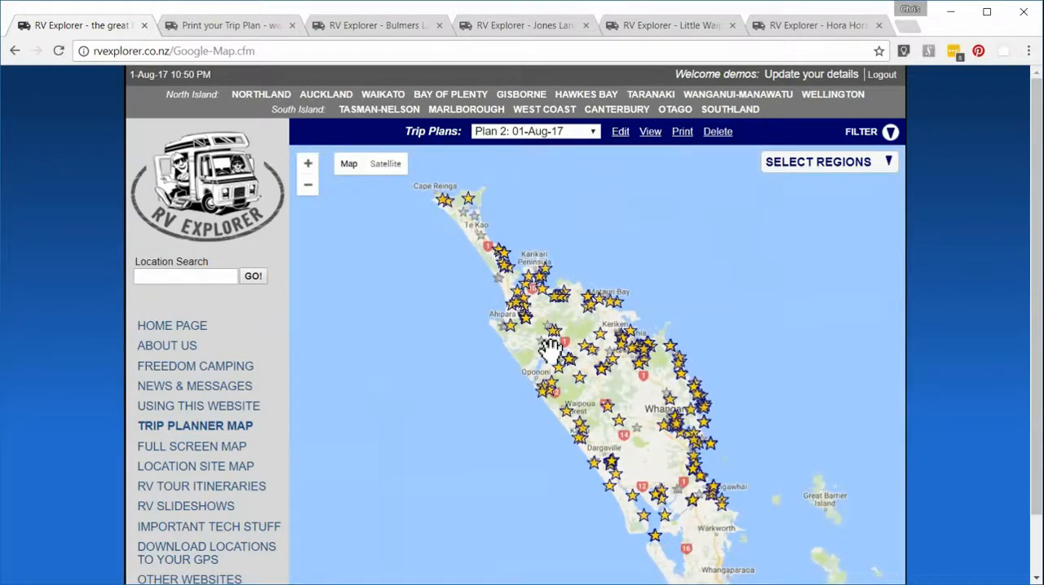